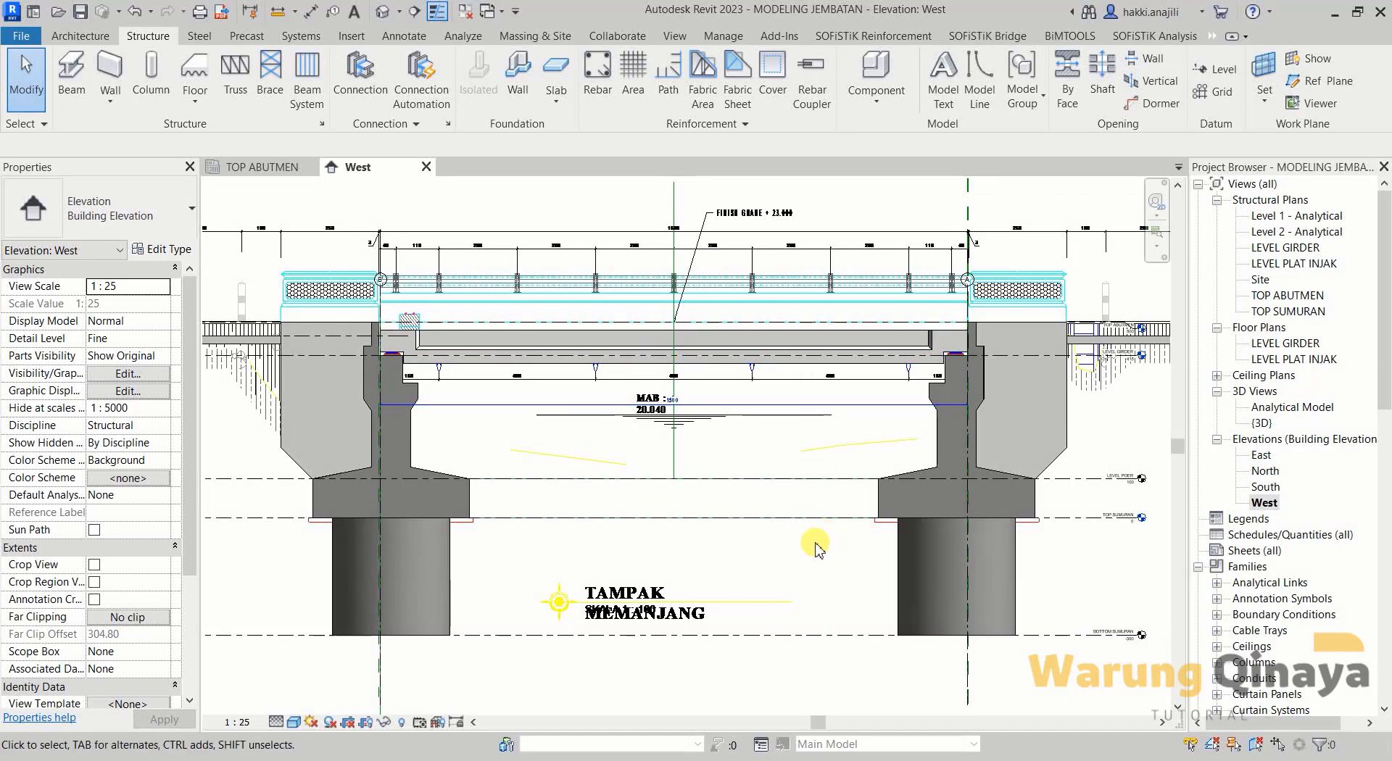
Open the TOP ABUTMEN structural plan and collapse the Floor Plans and 3D Views browser groups.
left_click(250, 168)
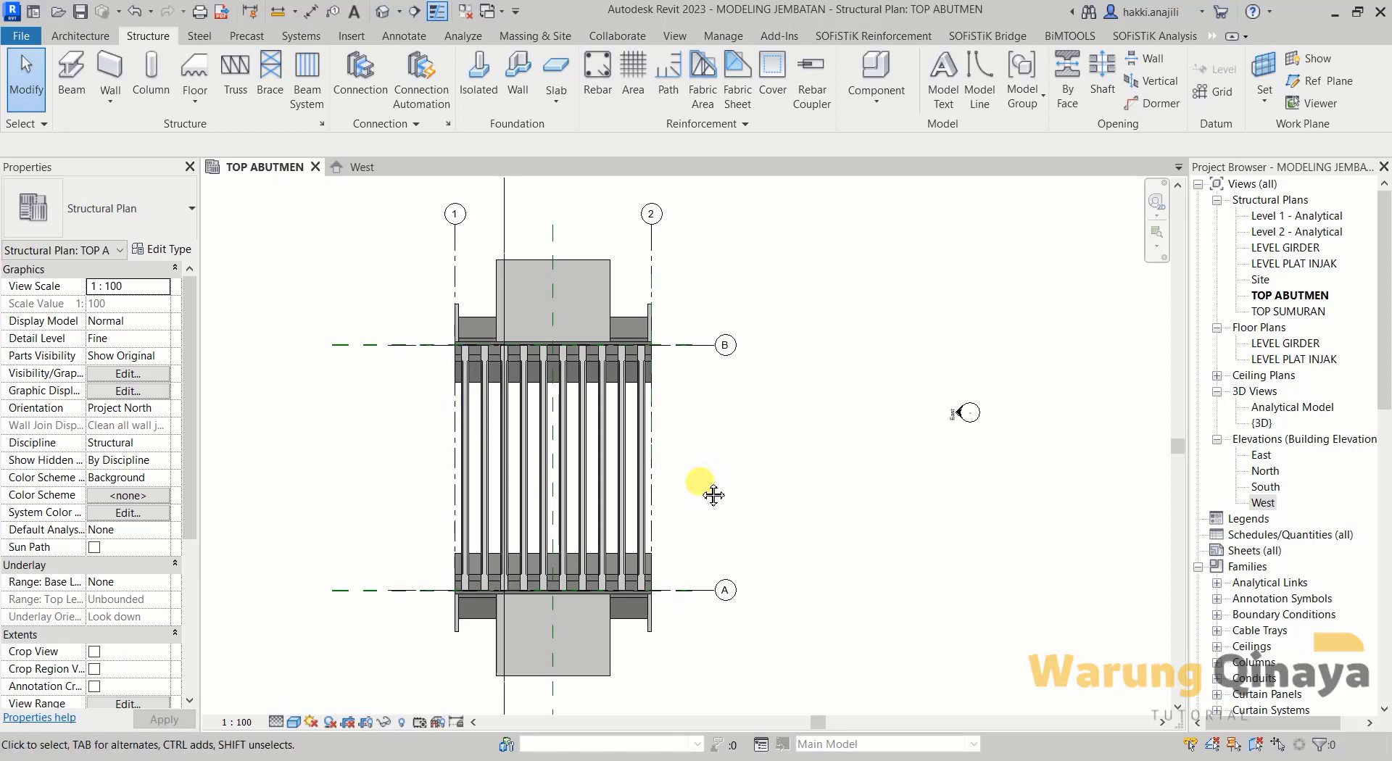
middle_click_drag(713, 496, 701, 488)
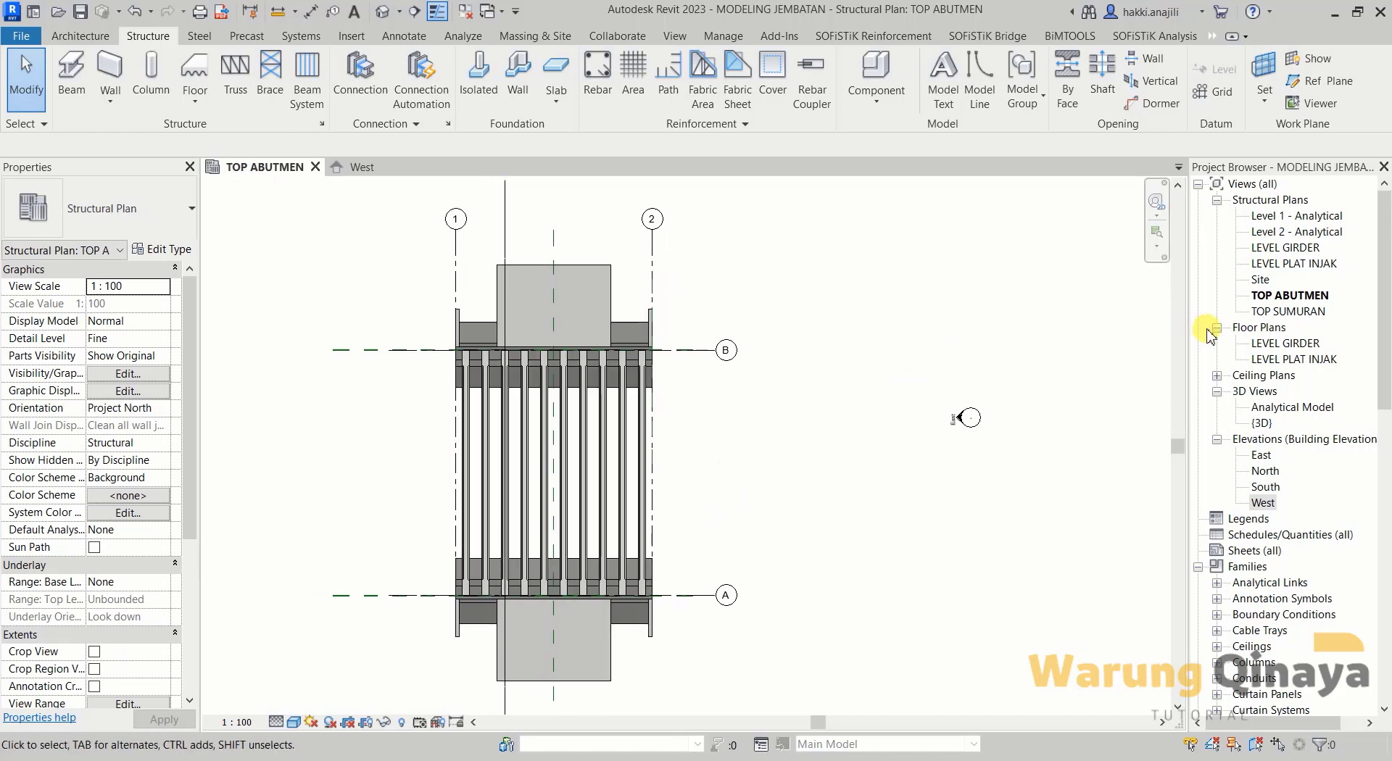
left_click(1213, 328)
left_click(1216, 360)
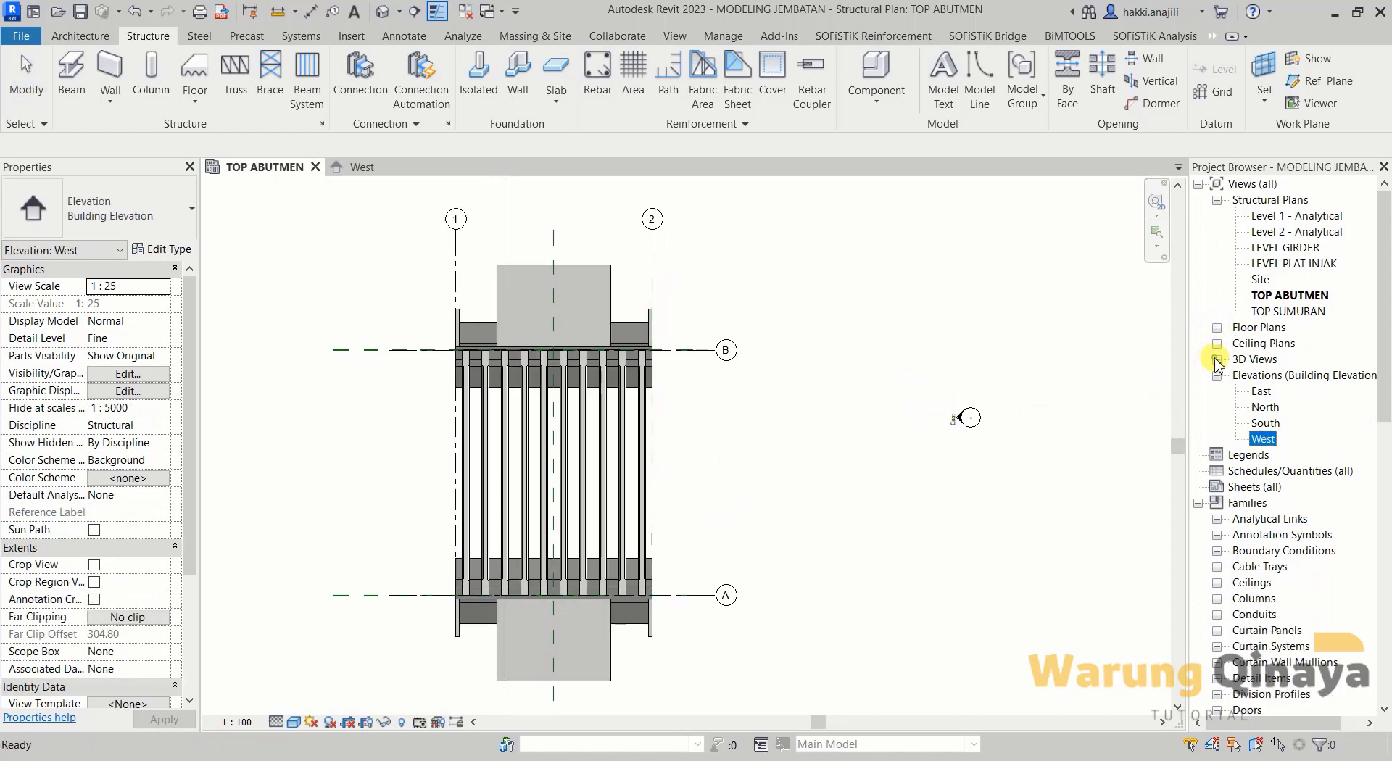
Set the TOP ABUTMEN plan's visual style to Wireframe.
left_click(854, 345)
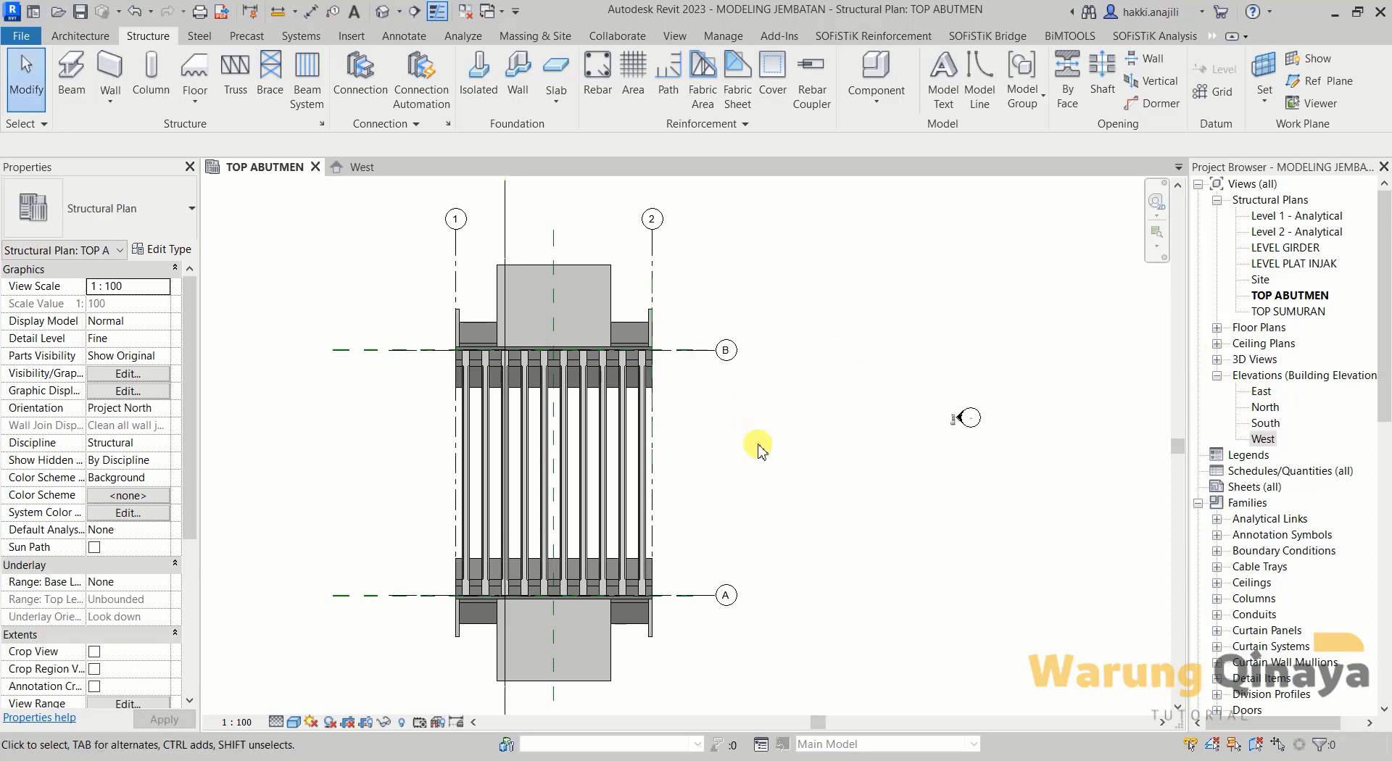
middle_click_drag(758, 451, 762, 458)
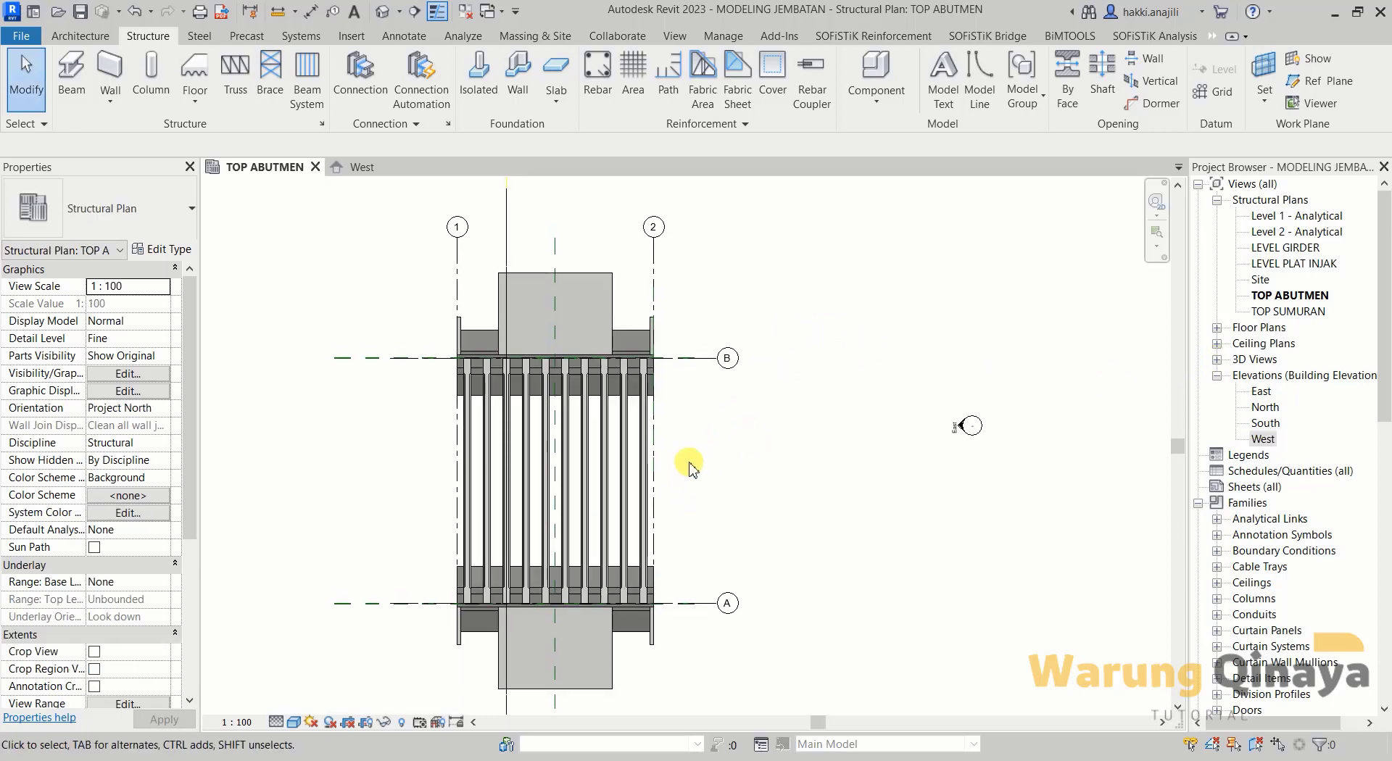
left_click(302, 724)
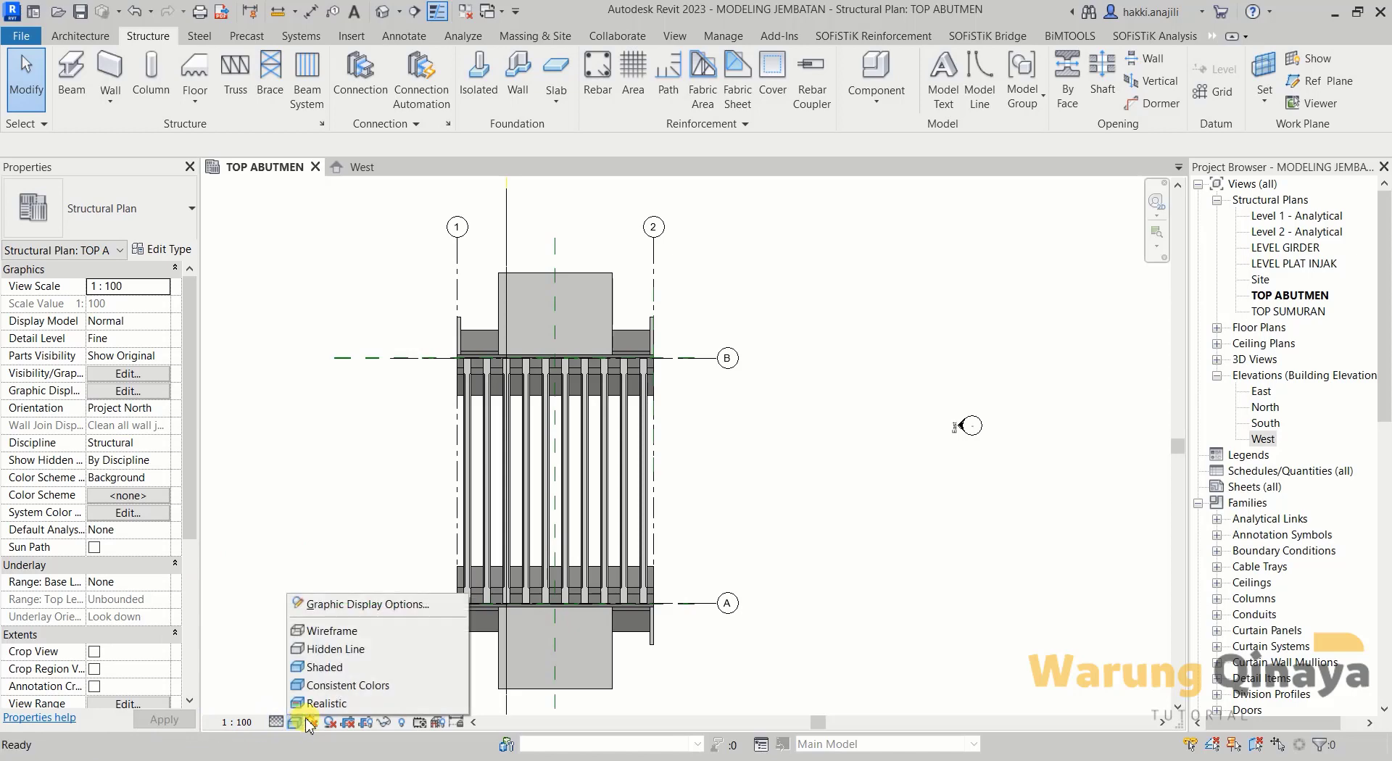
left_click(371, 634)
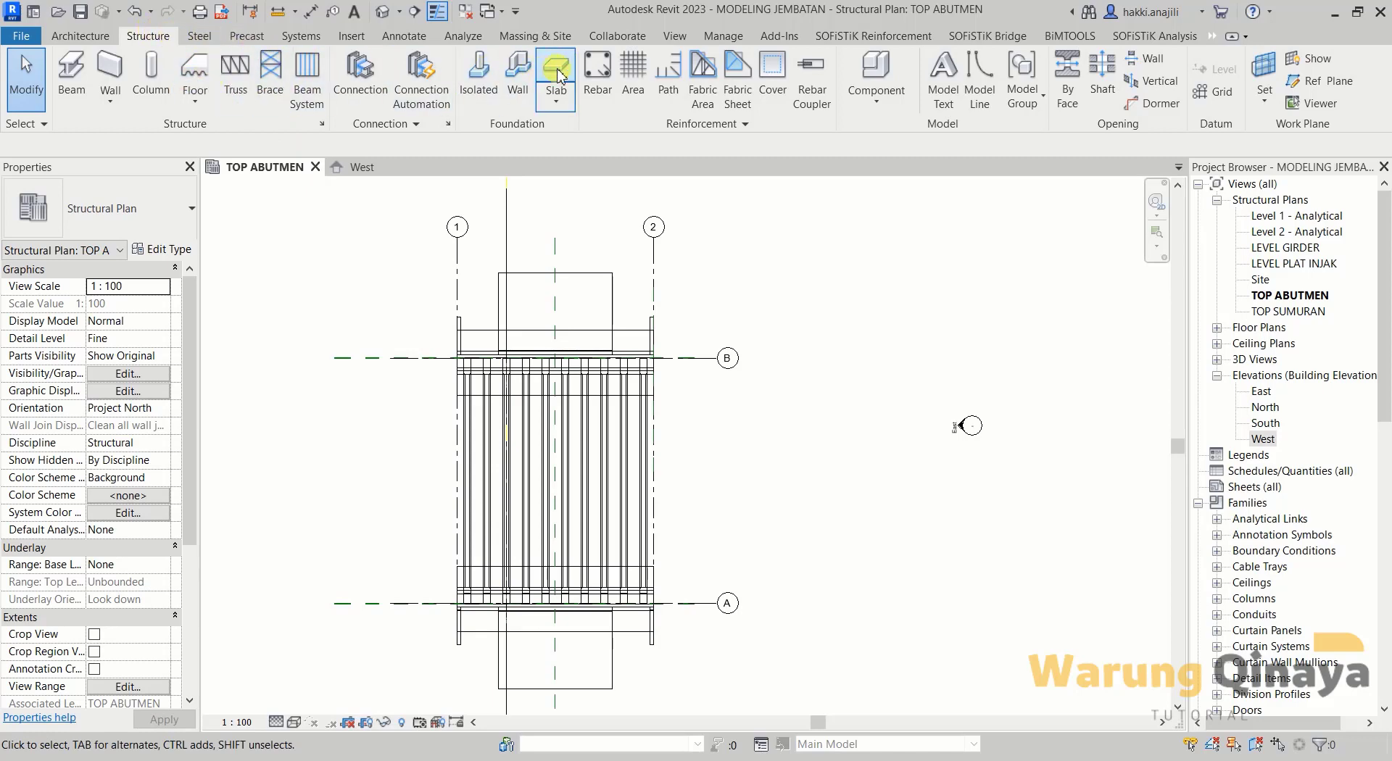
Start a foundation slab of type 200mm Foundation Slab and open its type properties.
left_click(557, 73)
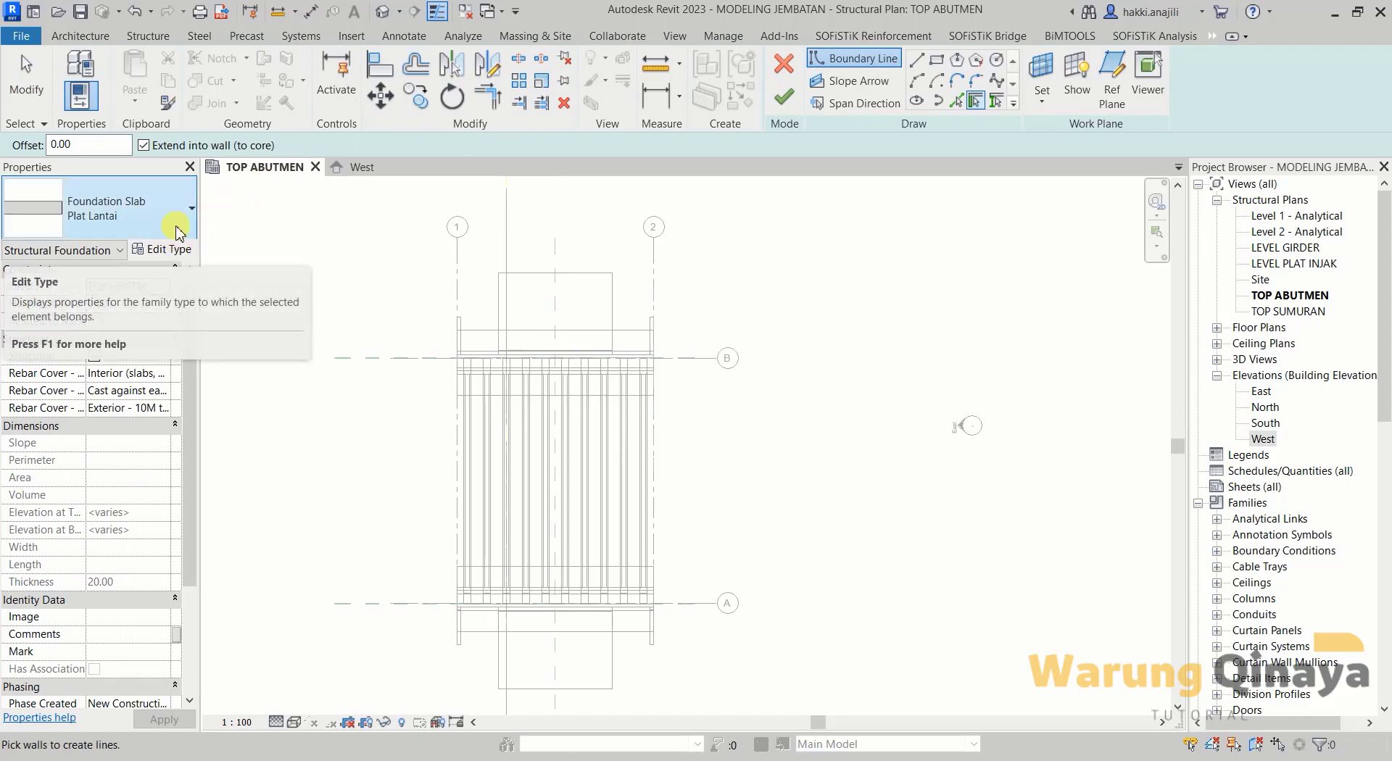
left_click(178, 232)
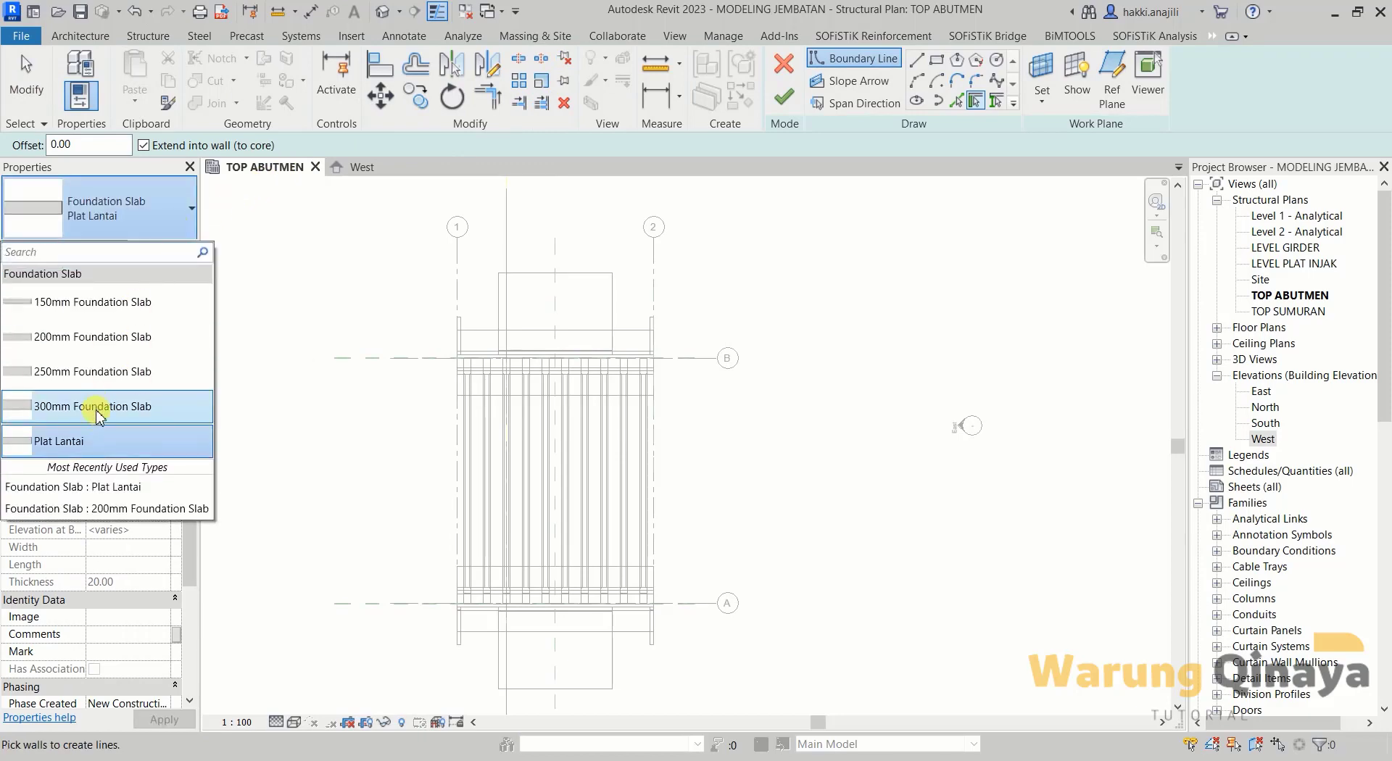
left_click(93, 337)
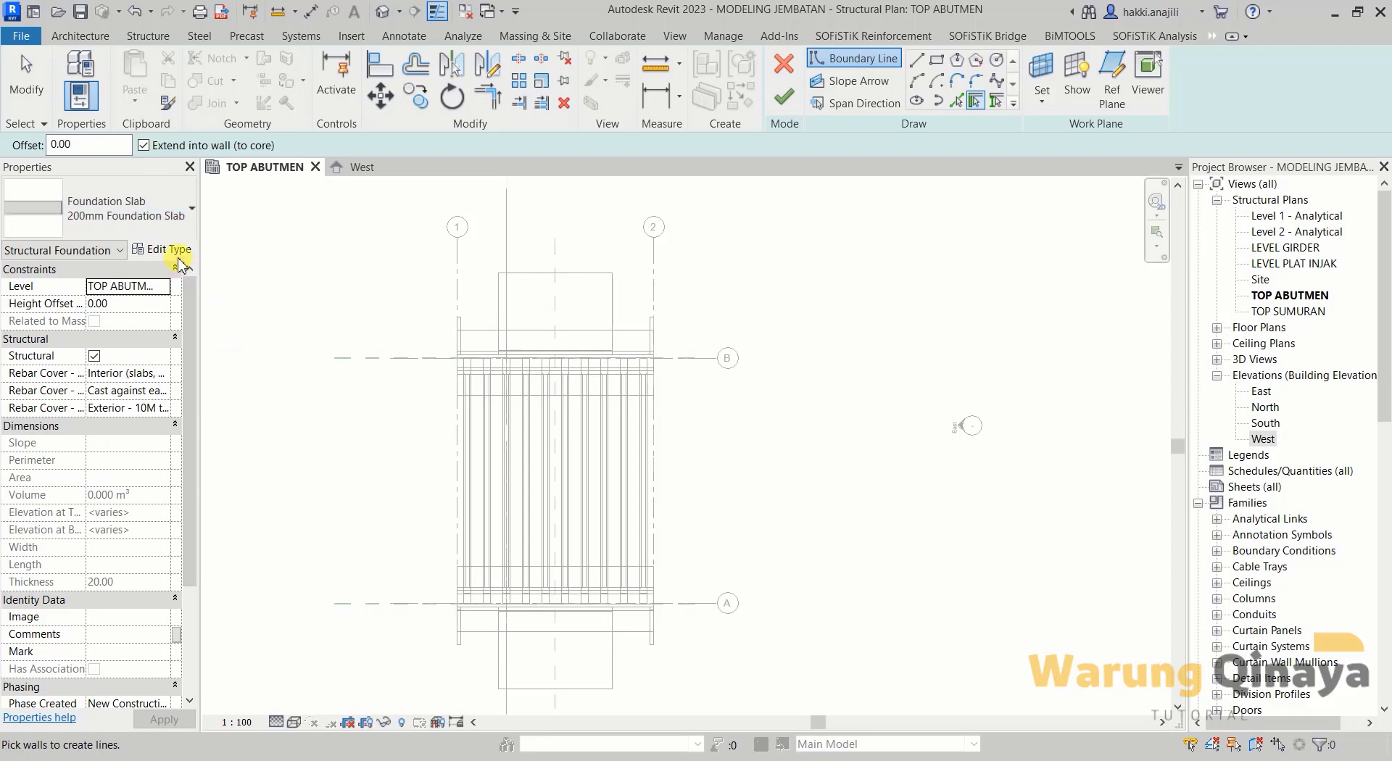
left_click(166, 249)
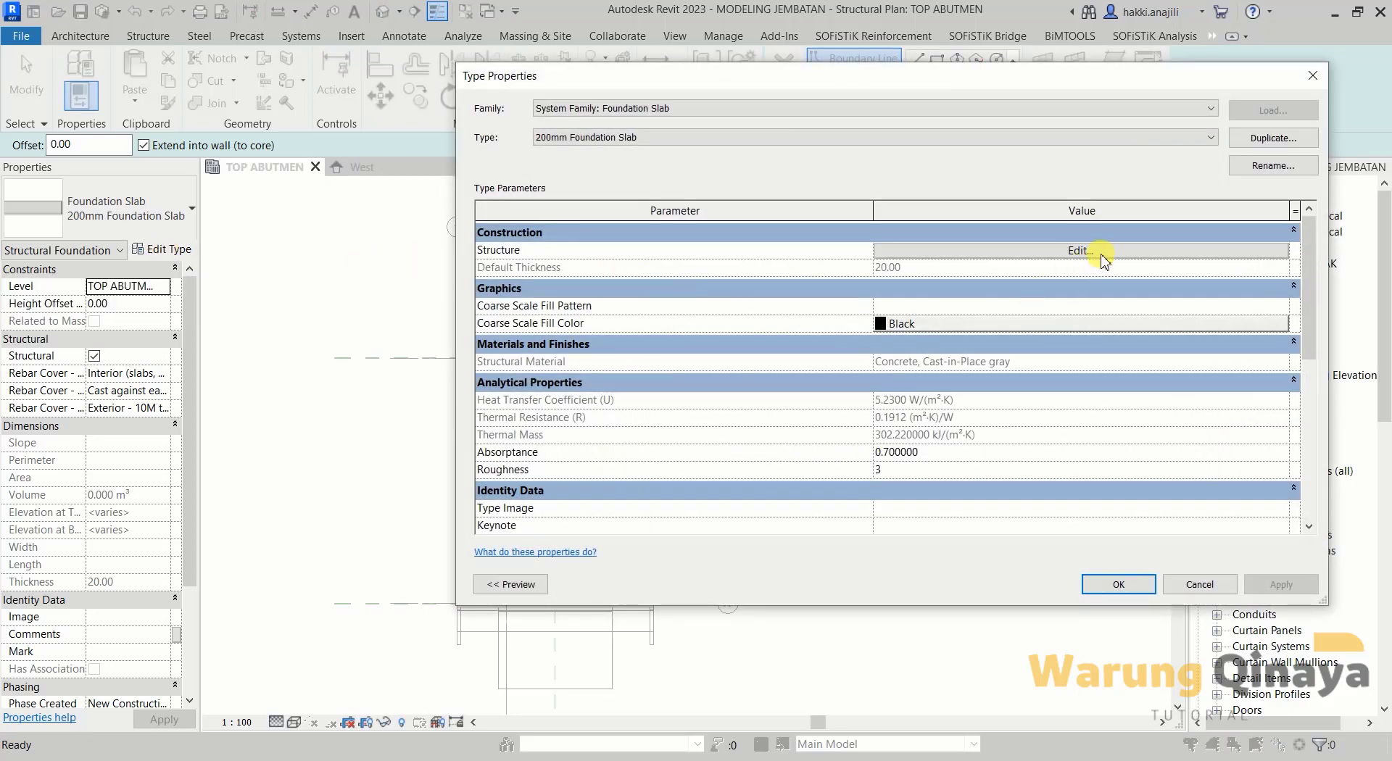
Duplicate the slab type as 'Lantai Jembatan', keep its layer structure, and apply it.
left_click(1264, 145)
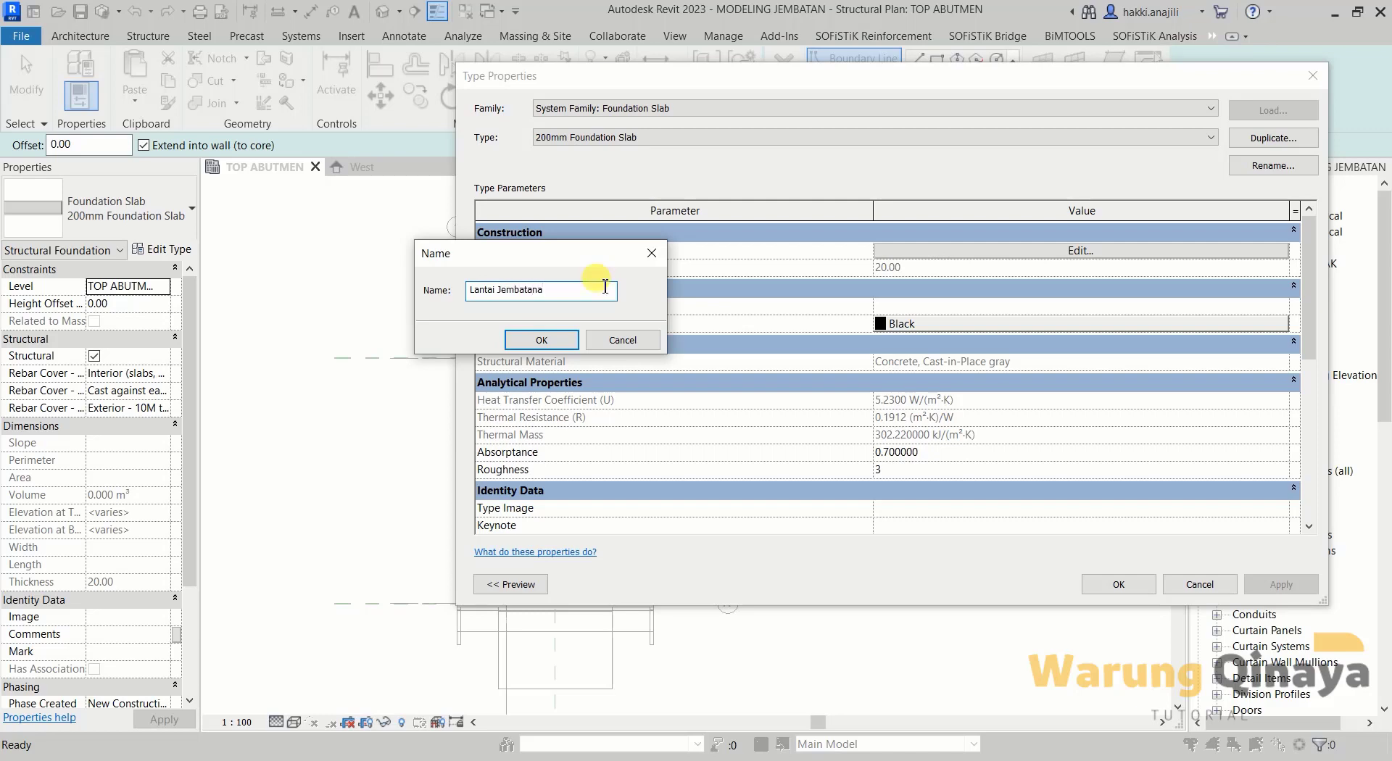
left_click(559, 347)
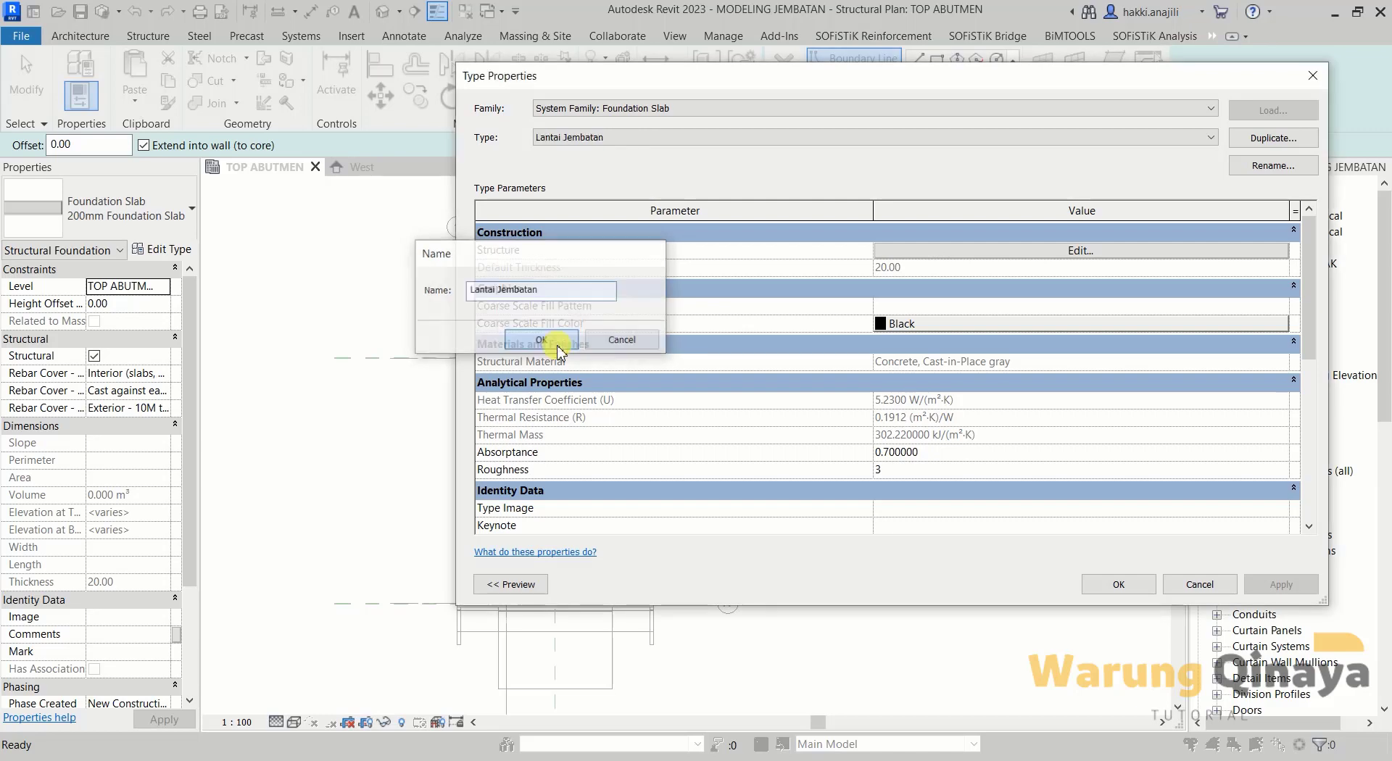
left_click(1079, 250)
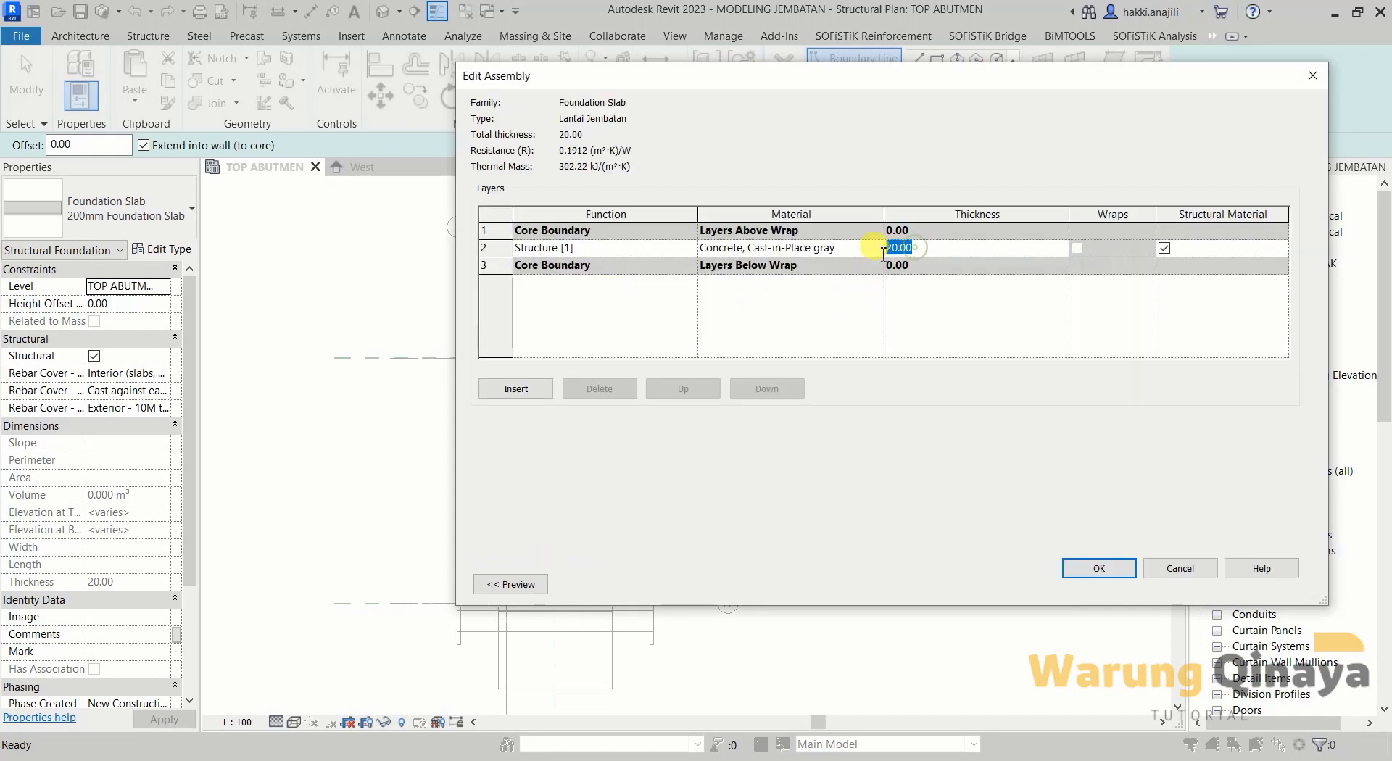
left_click(1099, 569)
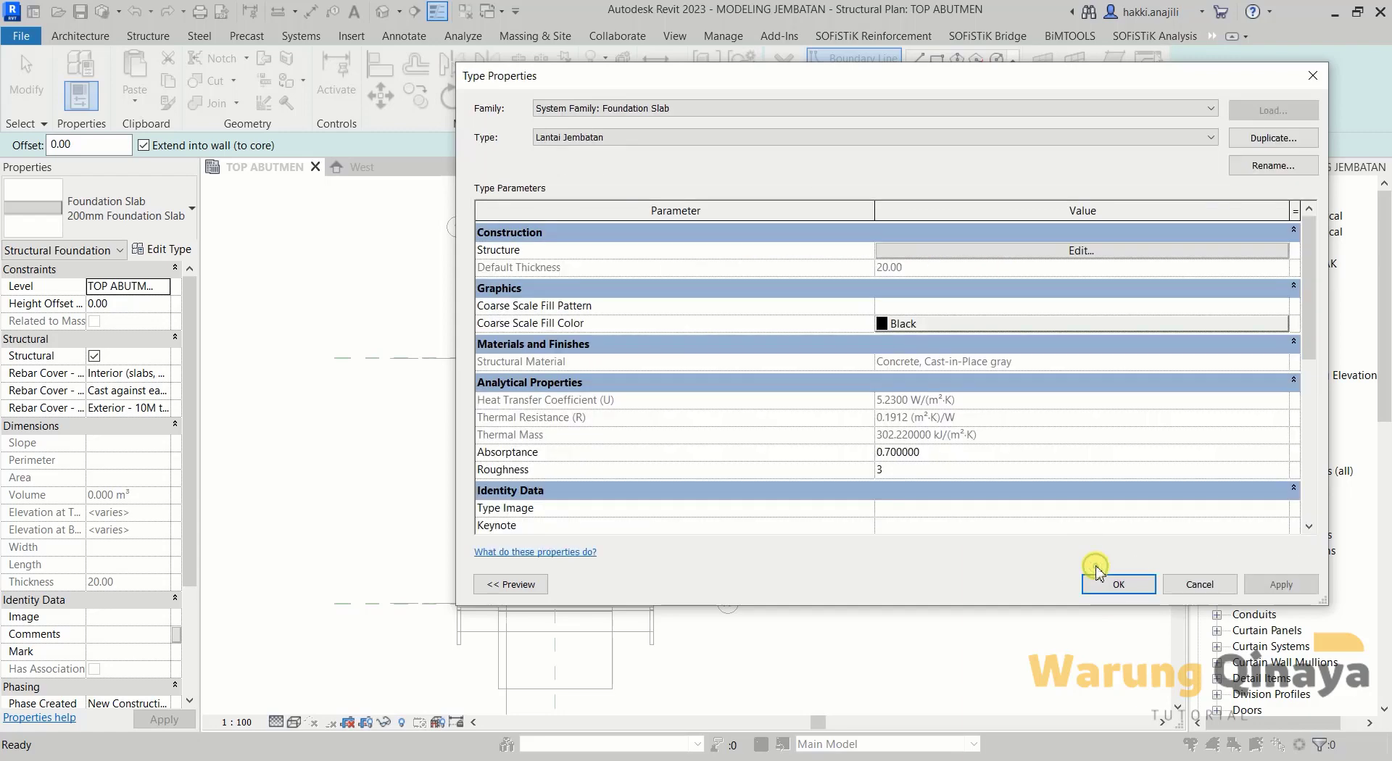
left_click(543, 585)
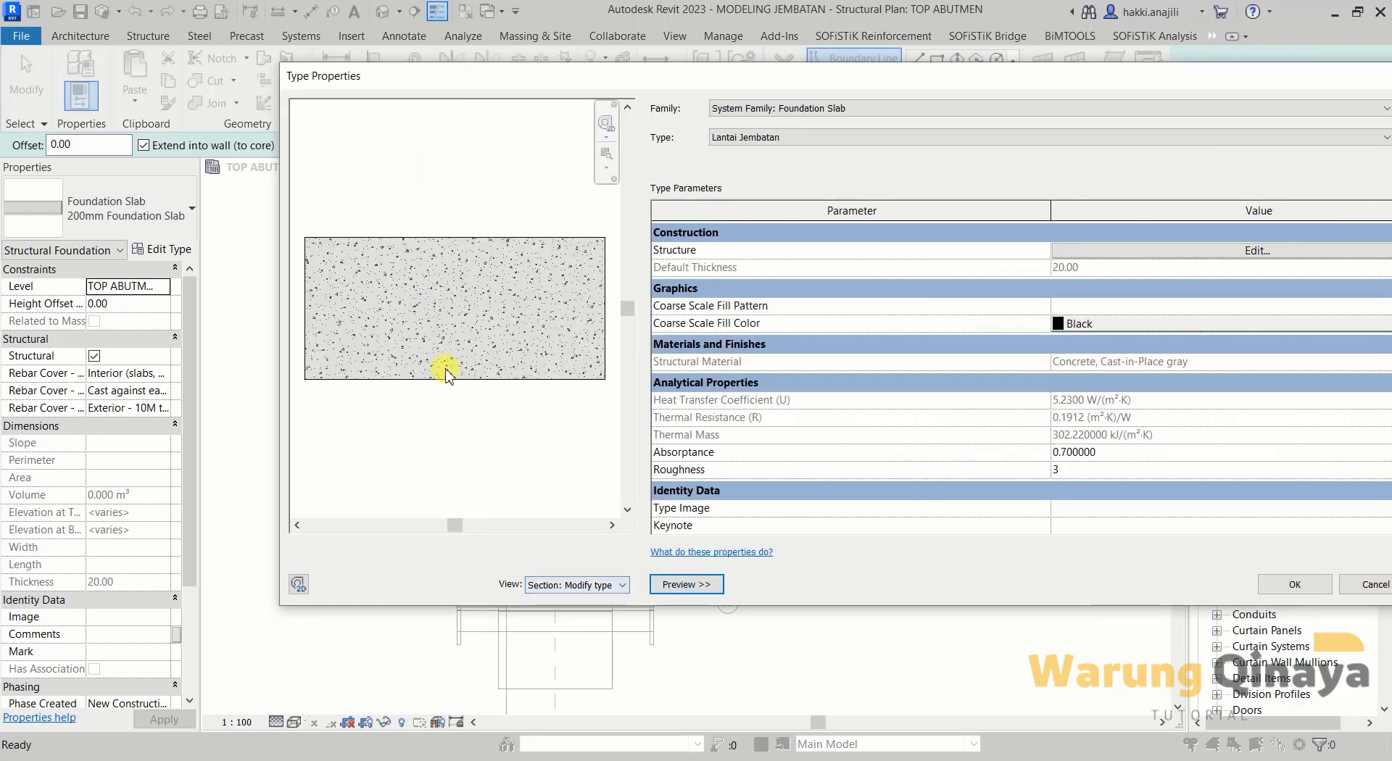
left_click(1271, 584)
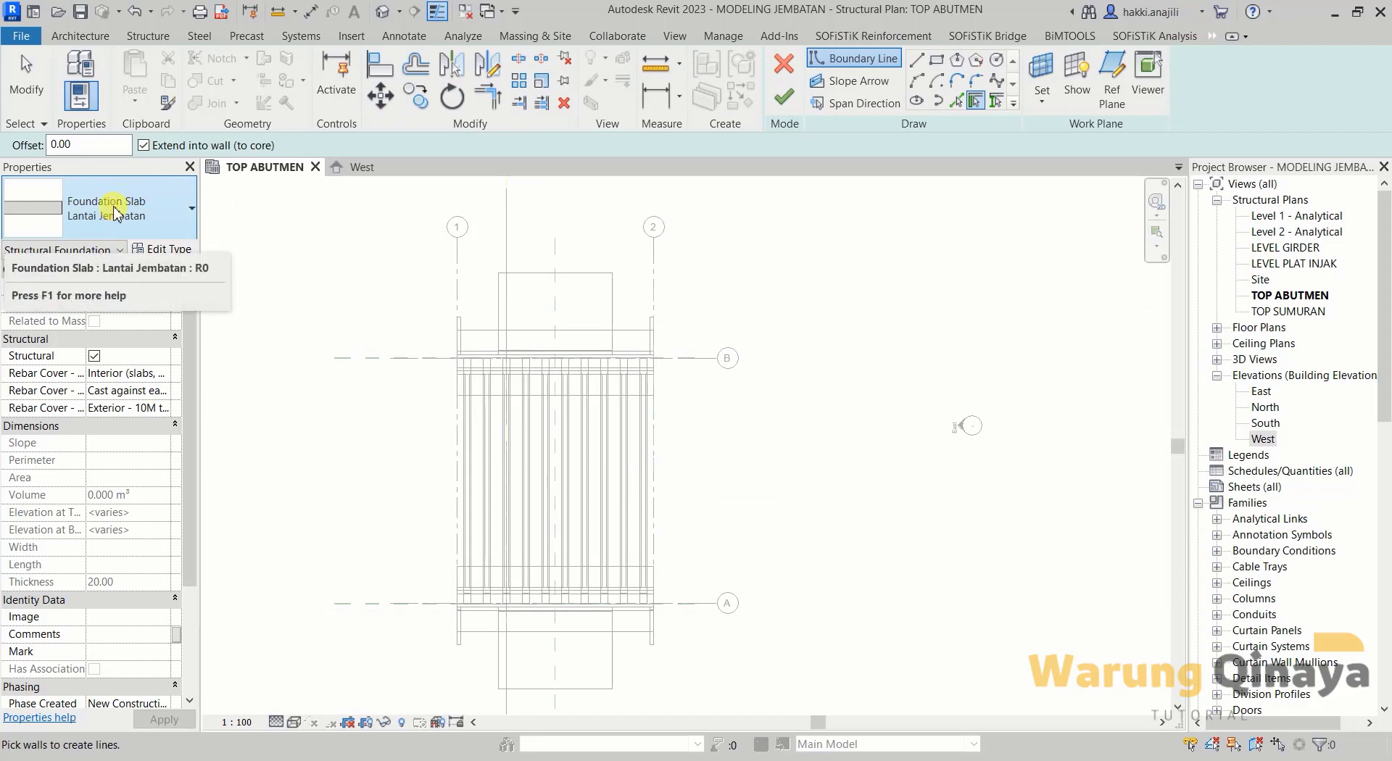
Sketch a rectangular slab boundary from grid intersection 1/B to the reference-plane intersection.
left_click(938, 62)
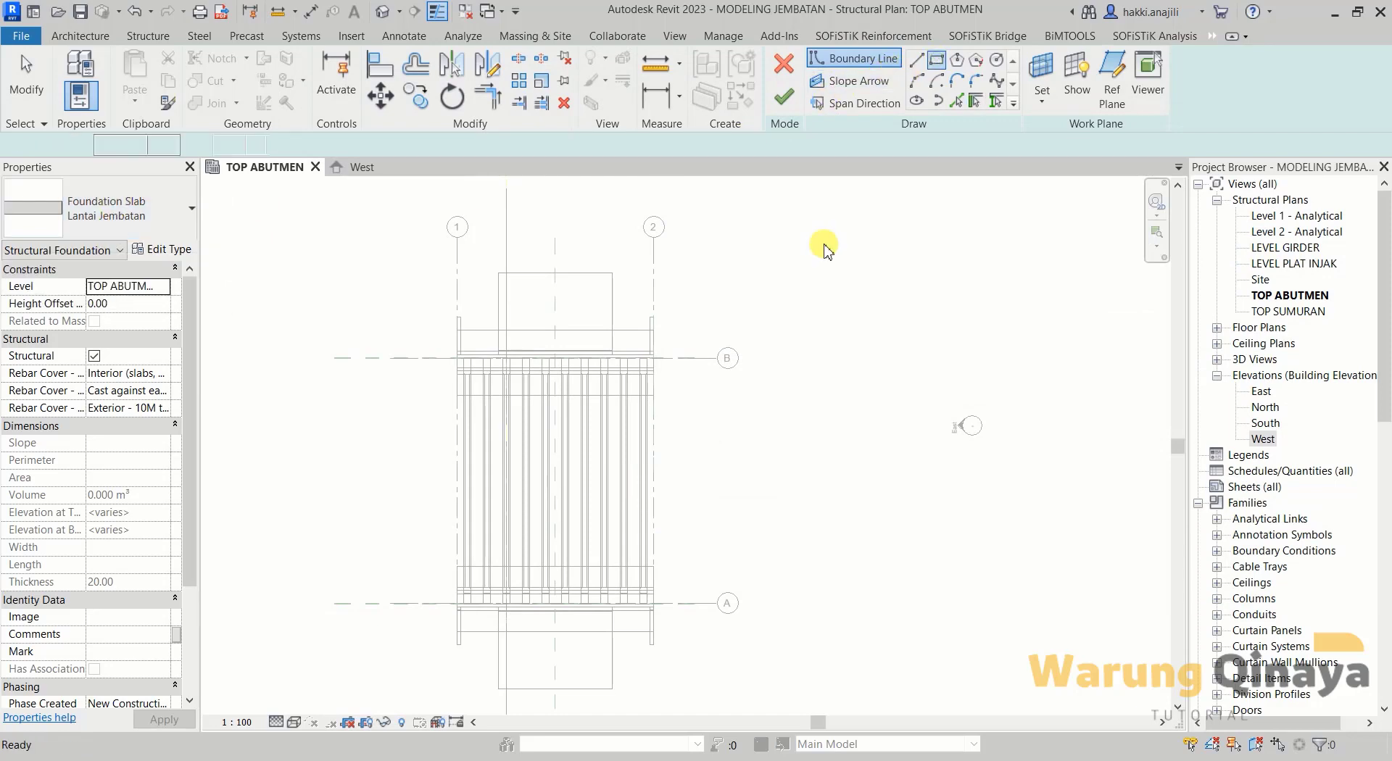
scroll(456, 353, "up", 2)
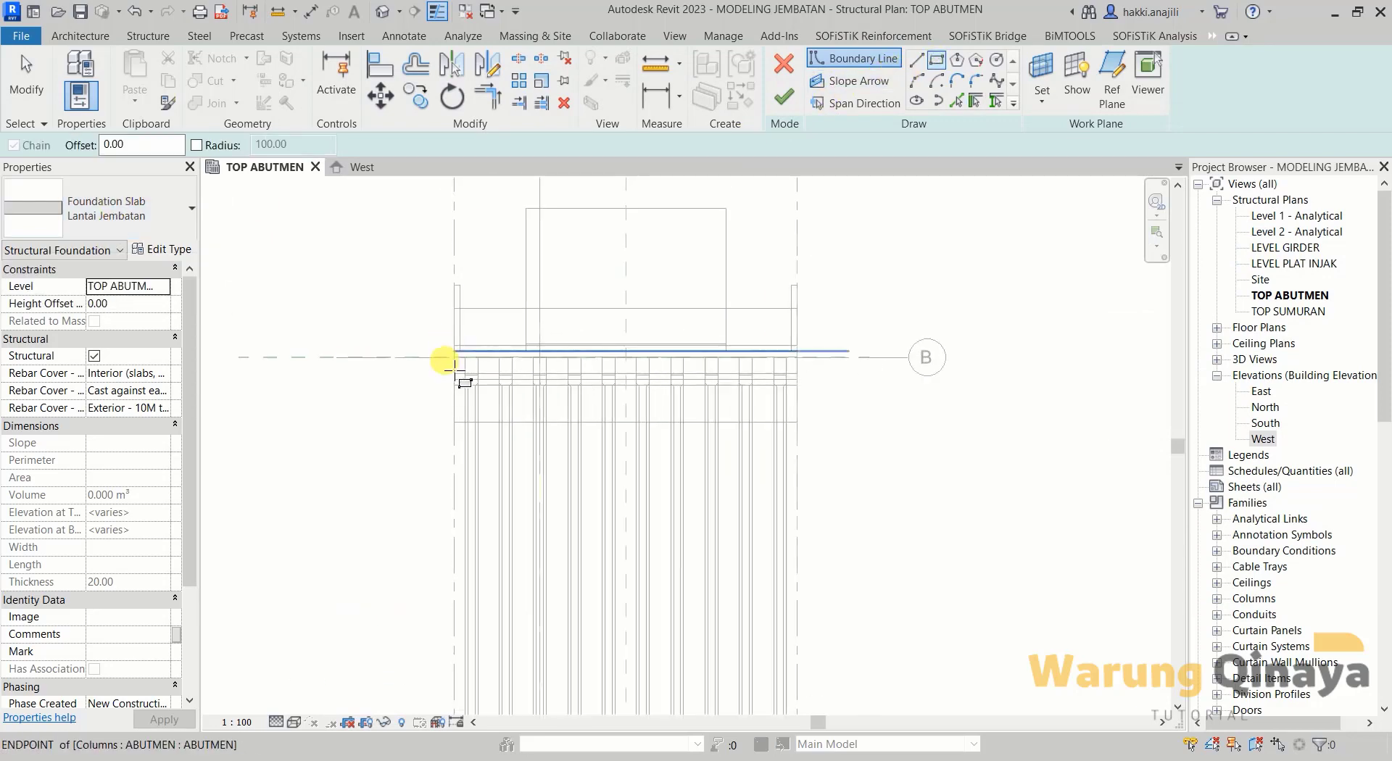
scroll(453, 359, "up", 2)
scroll(453, 355, "up", 2)
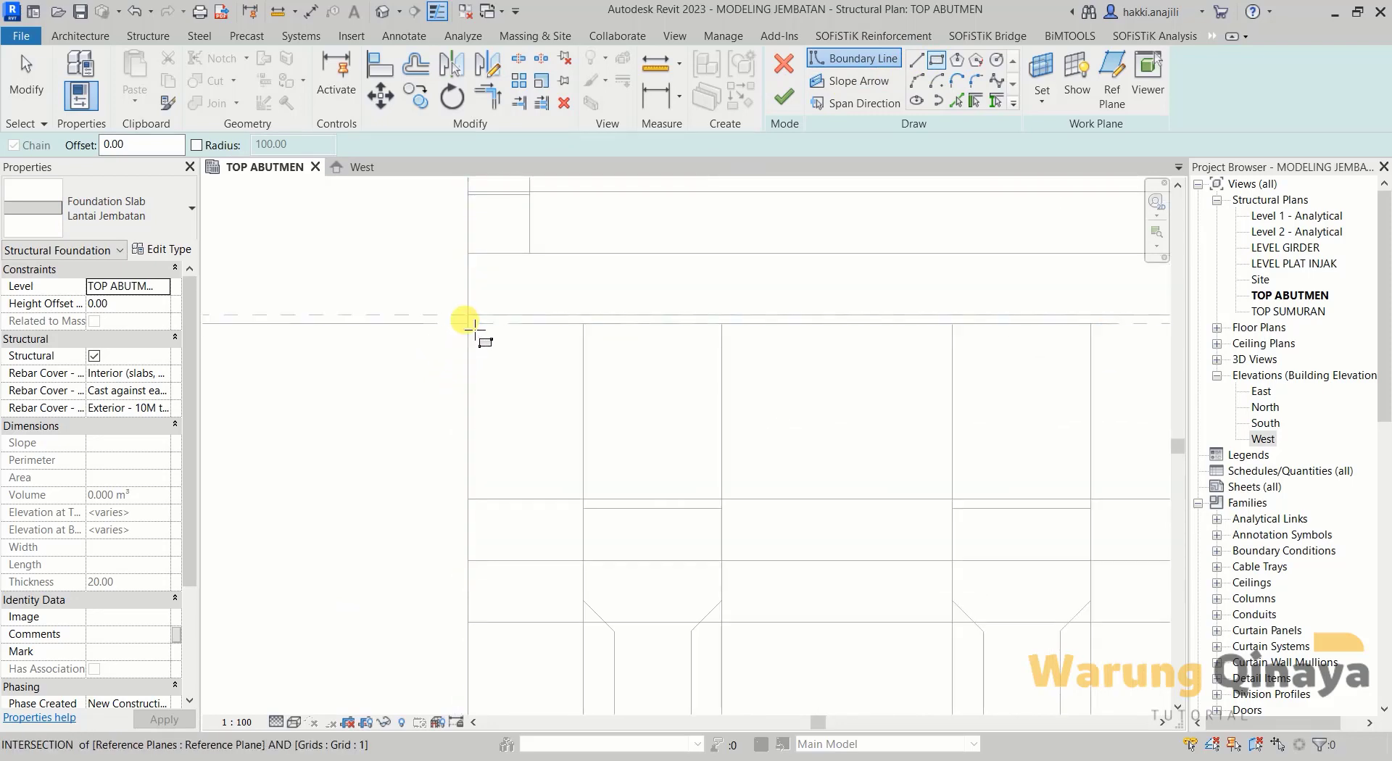
left_click(468, 323)
scroll(406, 304, "down", 2)
scroll(450, 276, "down", 2)
scroll(481, 252, "down", 2)
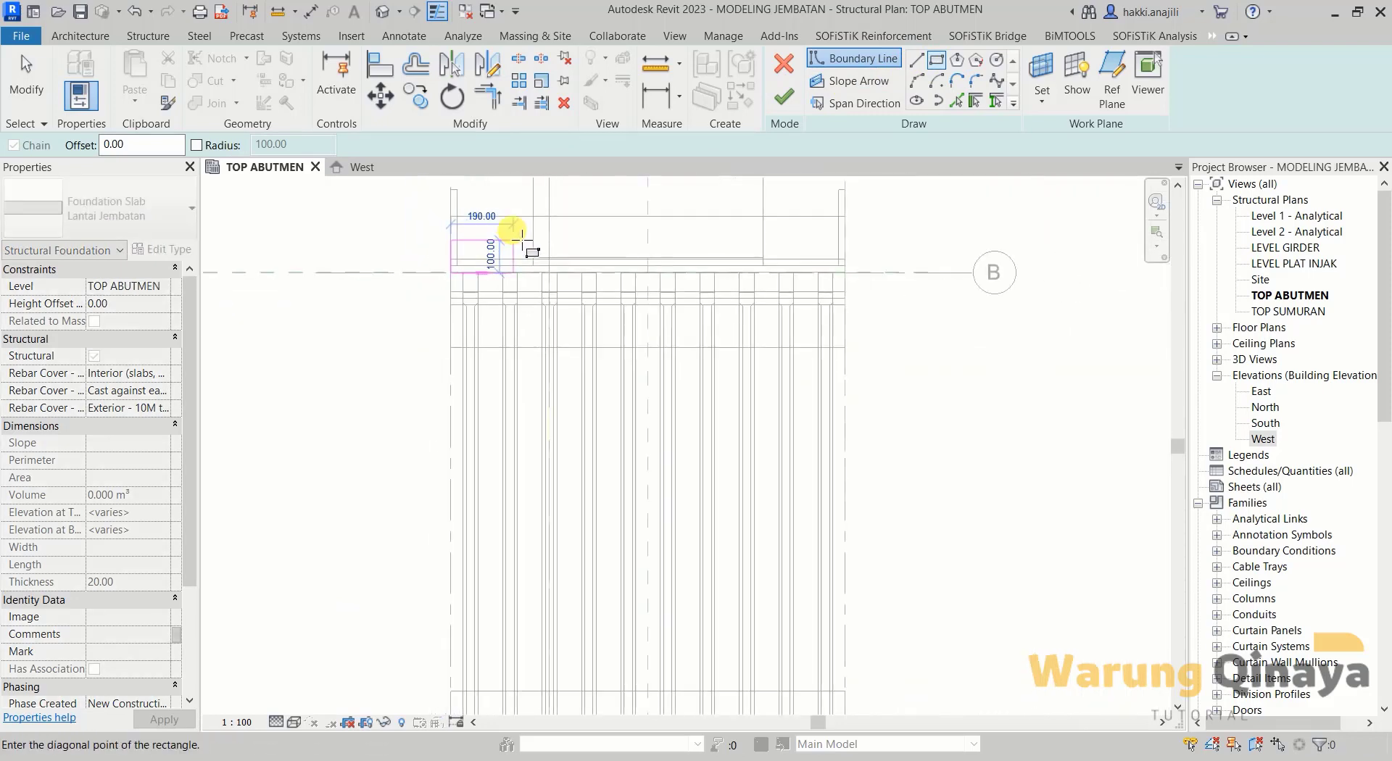
scroll(493, 261, "down", 1)
scroll(767, 646, "up", 1)
scroll(754, 580, "up", 2)
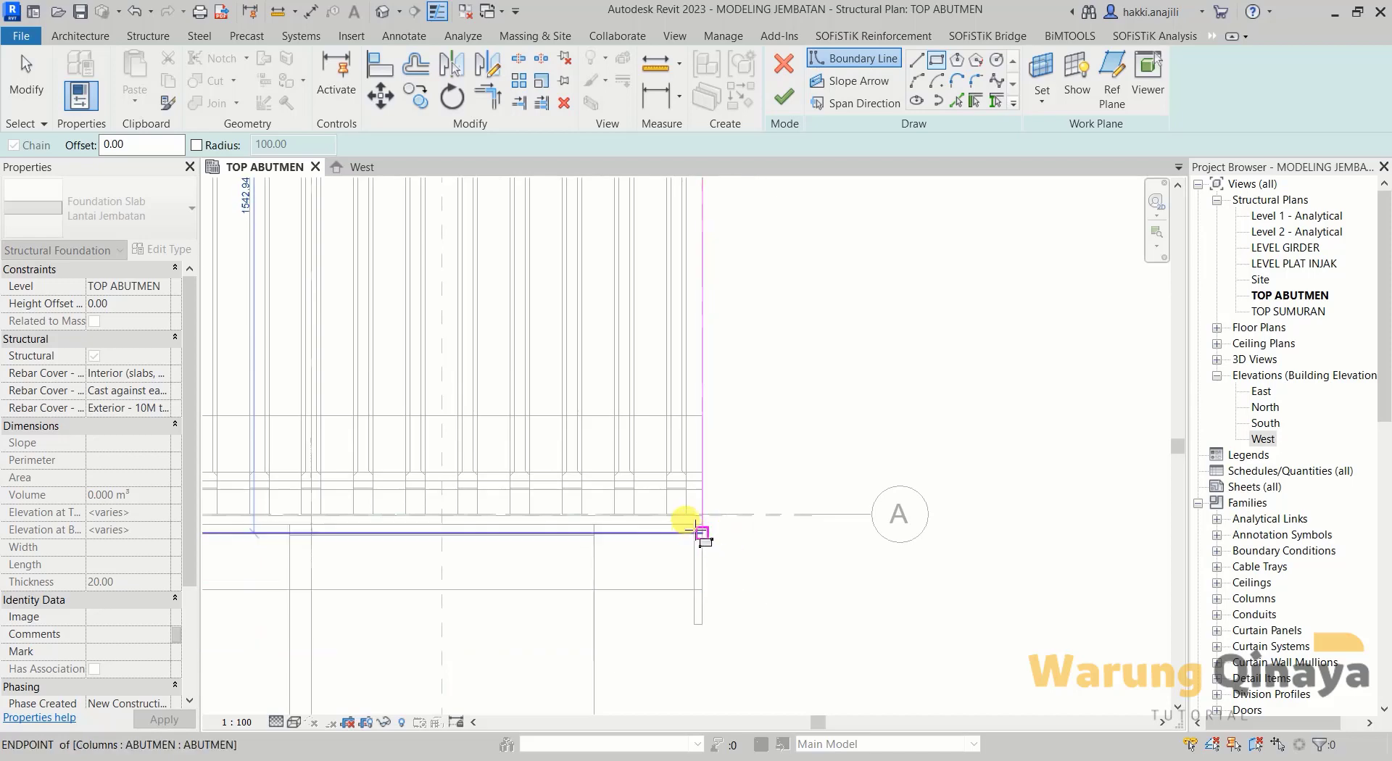
scroll(692, 520, "up", 1)
scroll(699, 518, "up", 1)
scroll(718, 507, "up", 1)
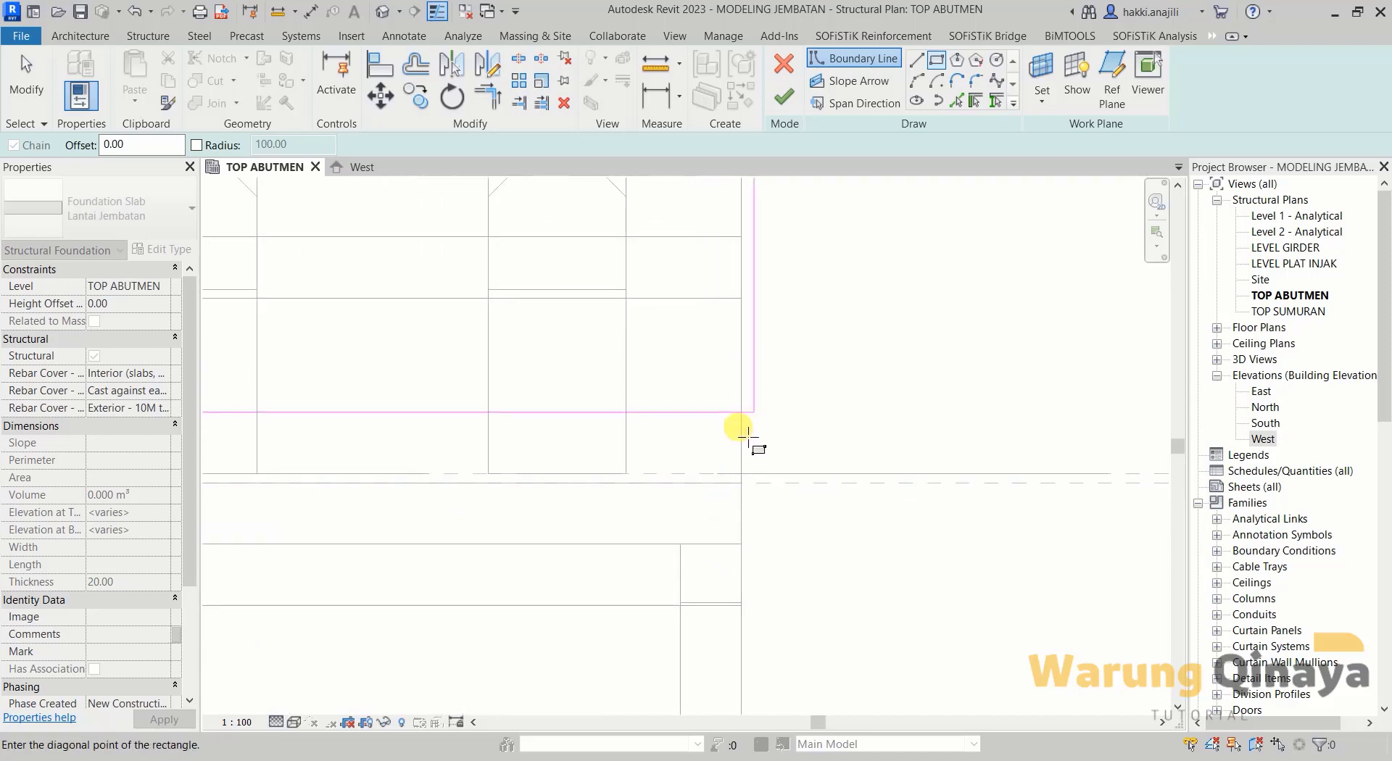
left_click(742, 474)
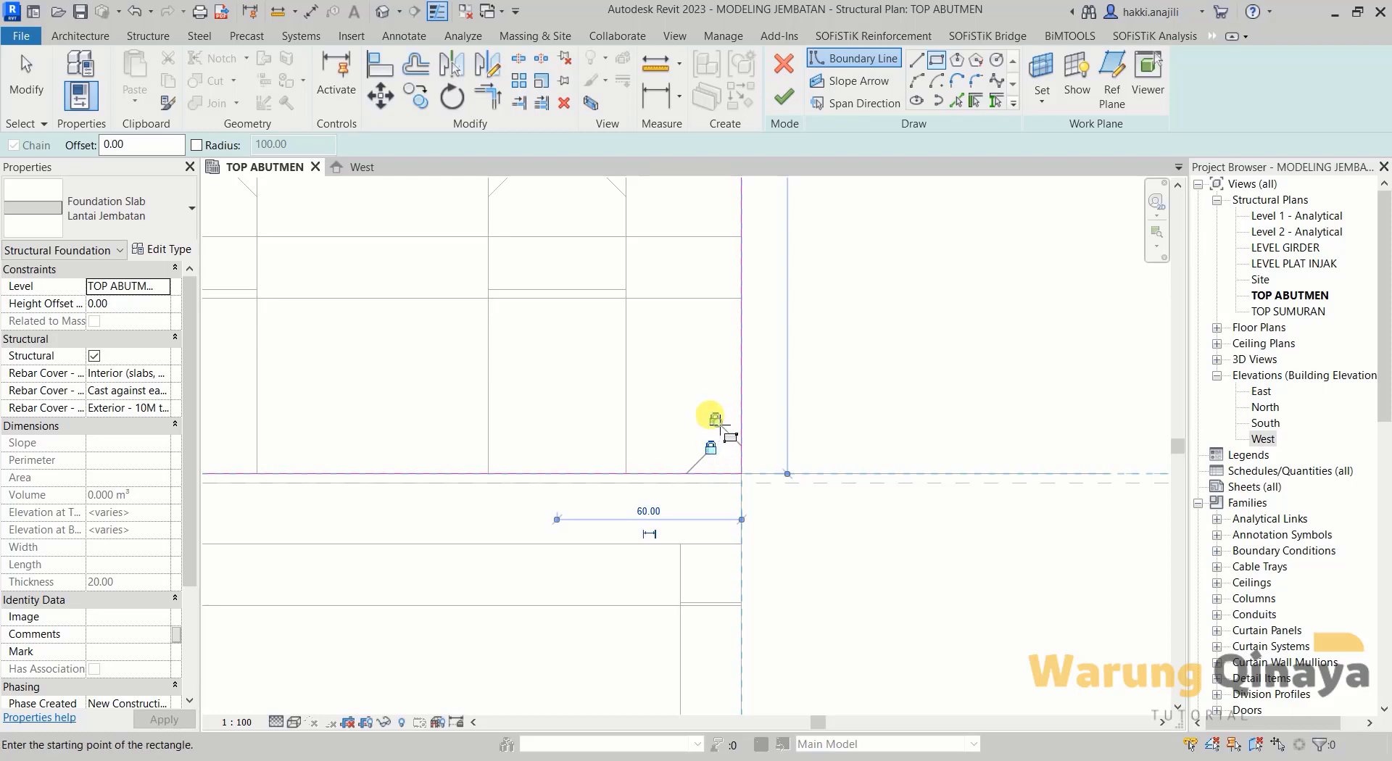
Lock the left, right and top boundary edges and finish the slab.
middle_click_drag(771, 612, 856, 525)
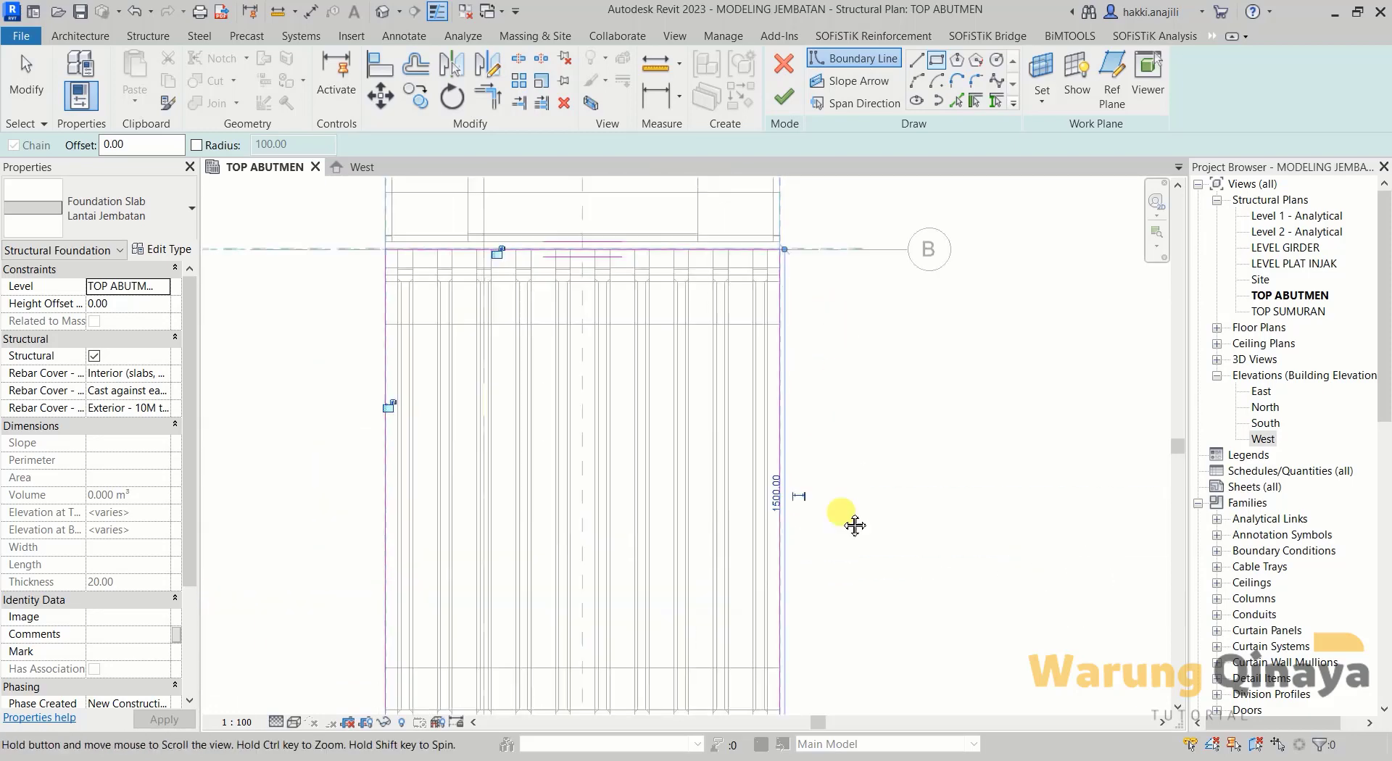
scroll(398, 534, "up", 1)
scroll(431, 508, "up", 1)
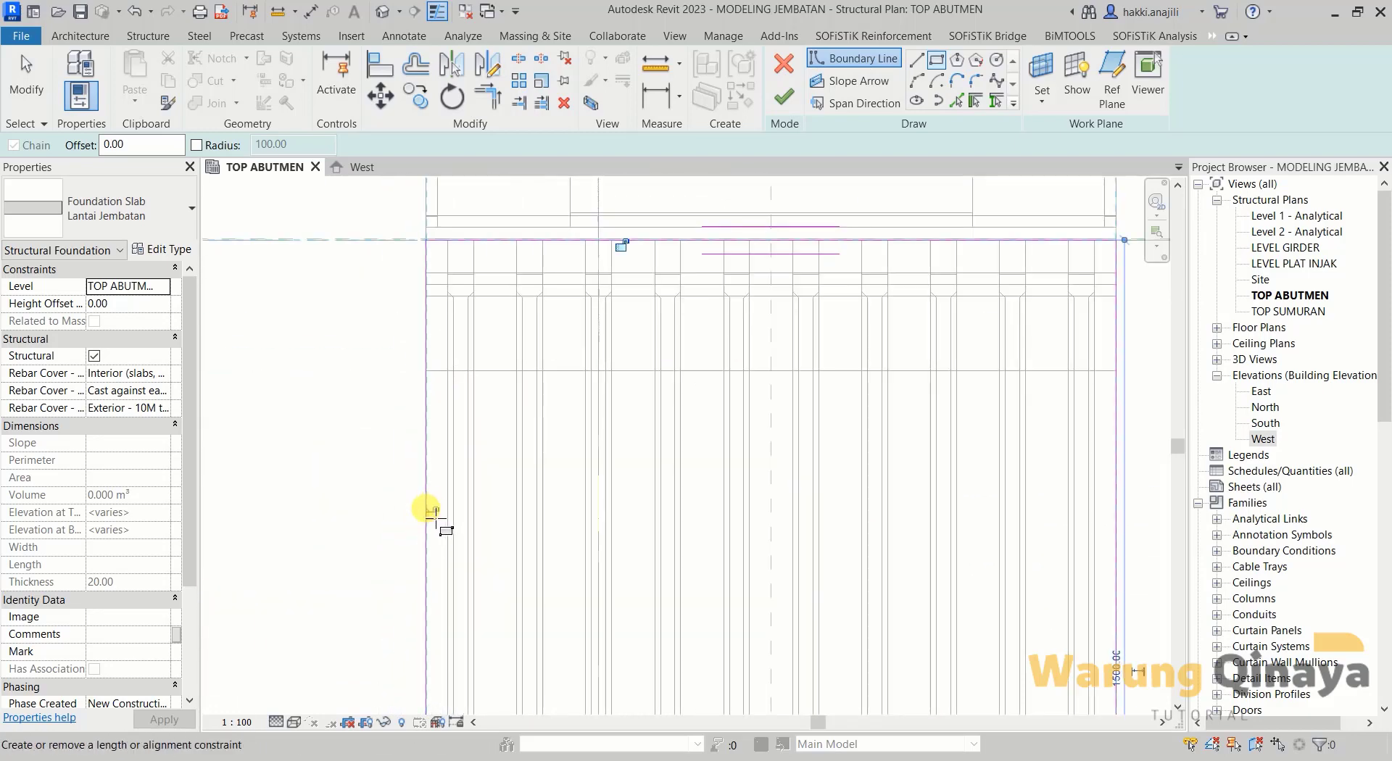
left_click(431, 513)
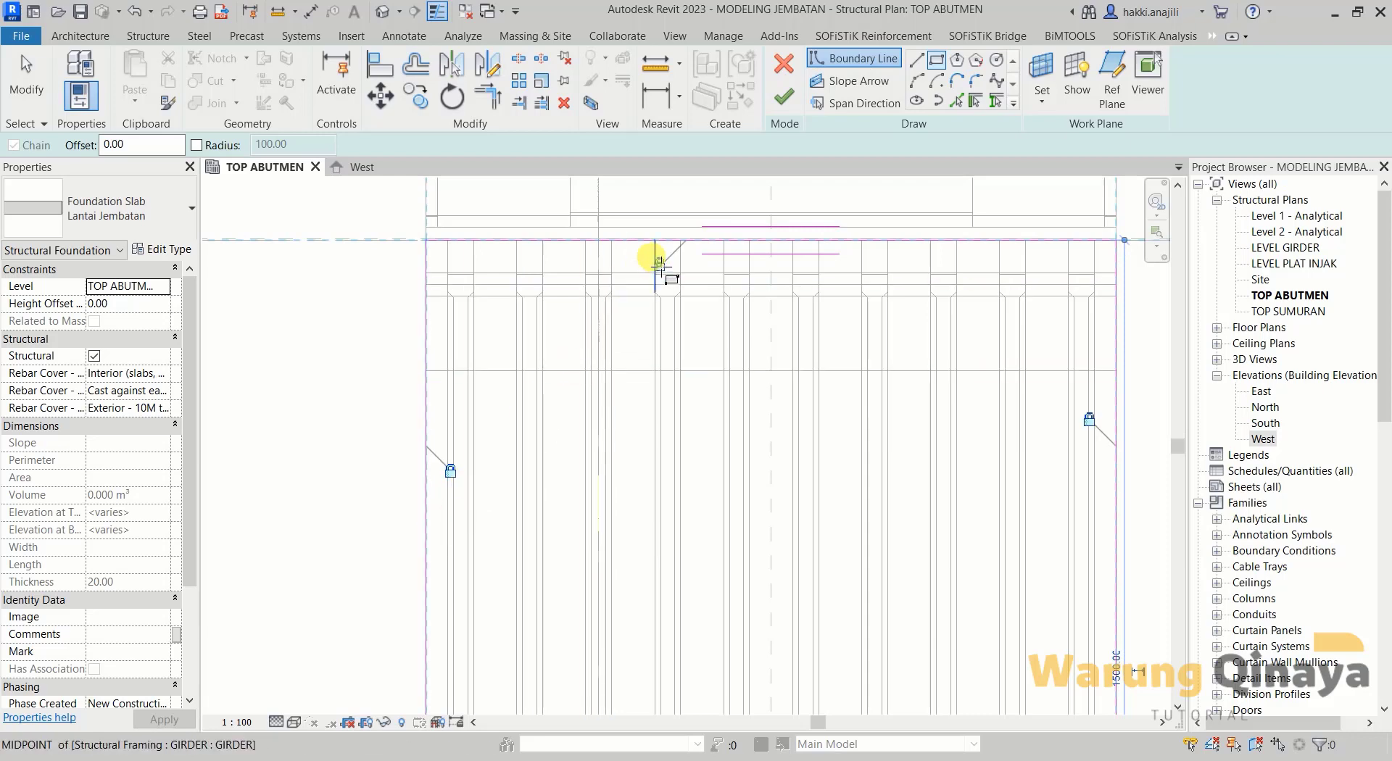
left_click(657, 264)
scroll(624, 279, "down", 2)
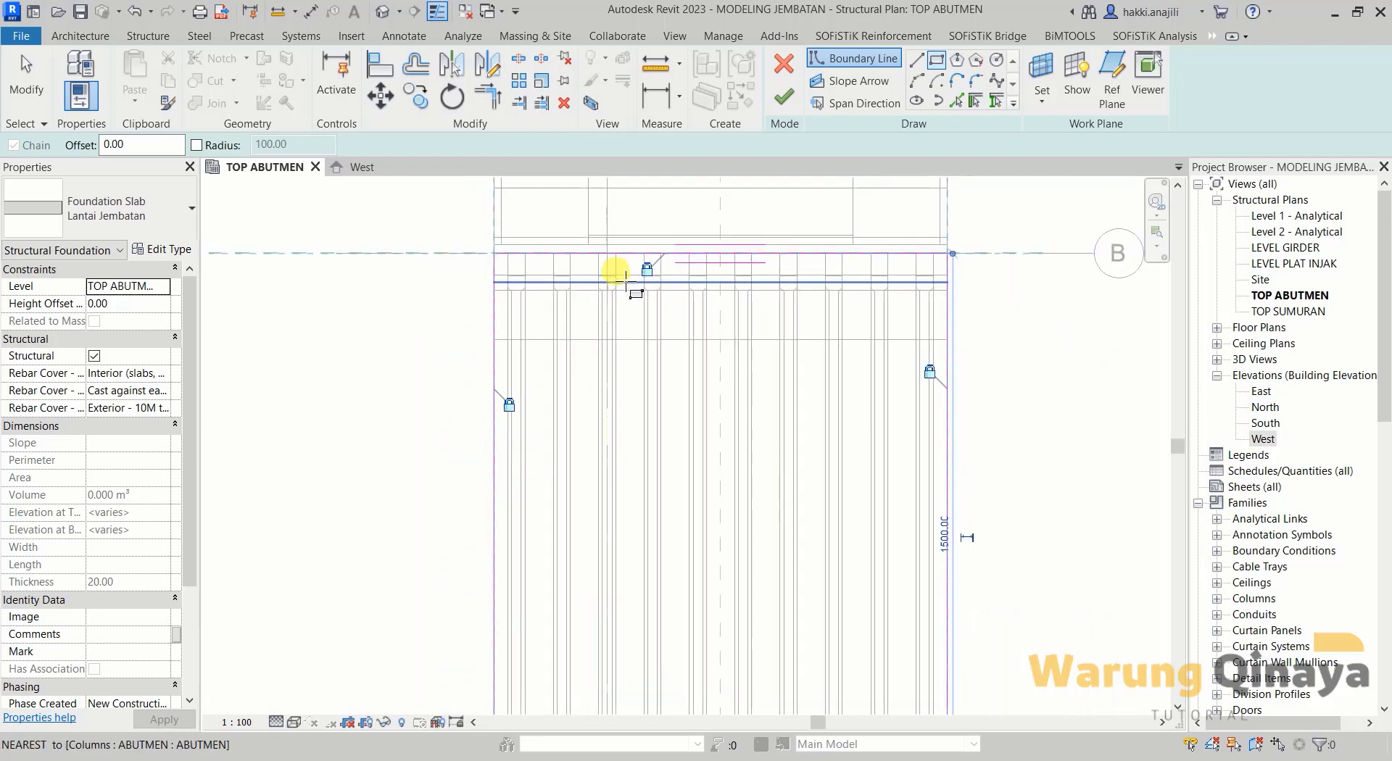
scroll(625, 282, "down", 1)
scroll(709, 301, "down", 1)
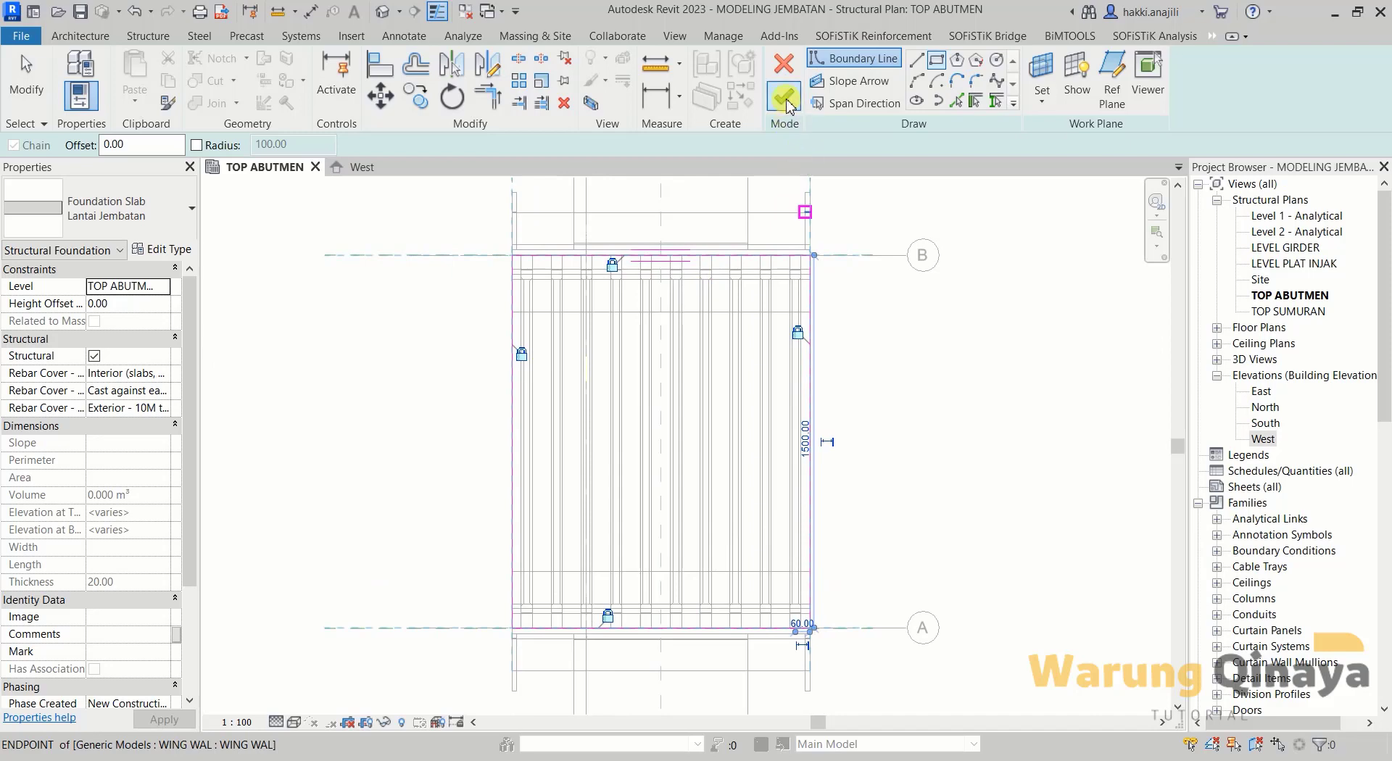
left_click(789, 106)
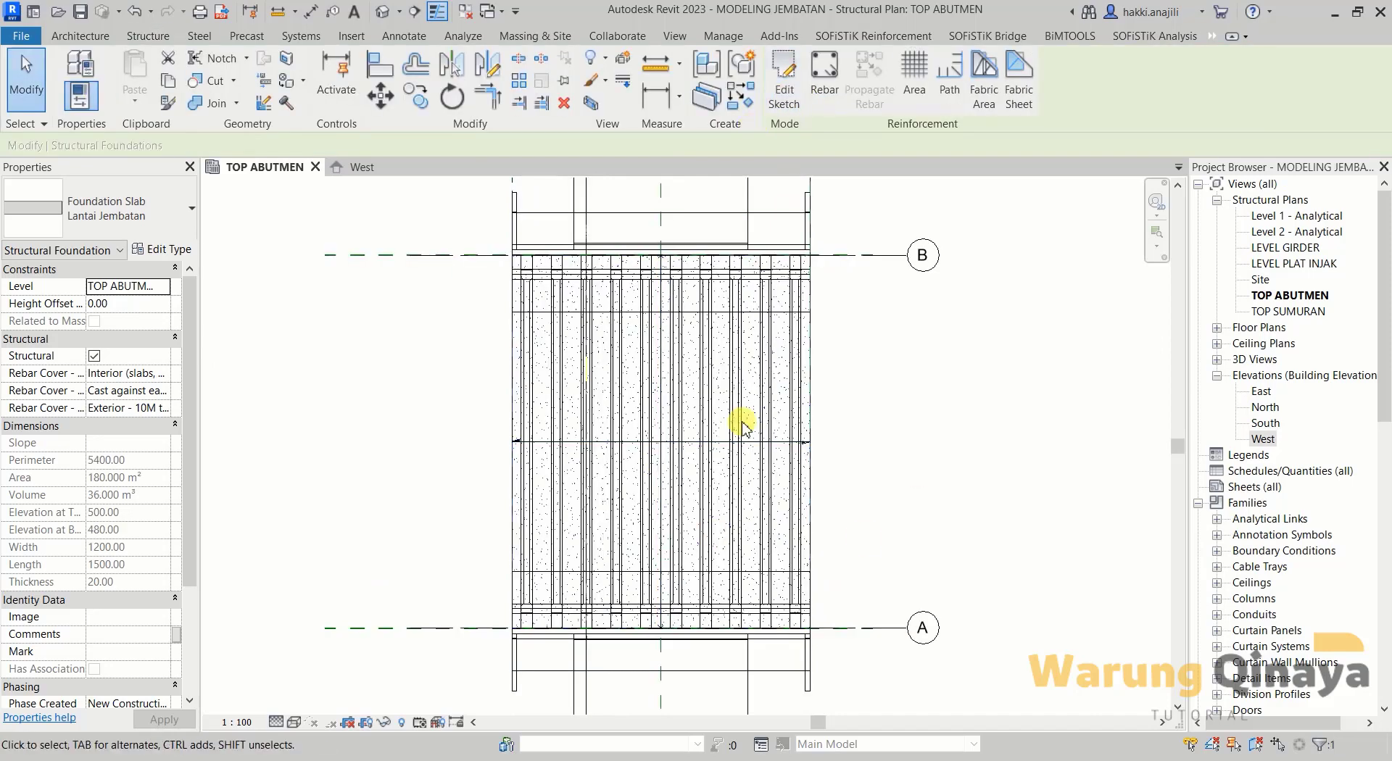
Set the TOP ABUTMEN plan scale to 1:50 and deselect the slab.
left_click(246, 722)
left_click(260, 601)
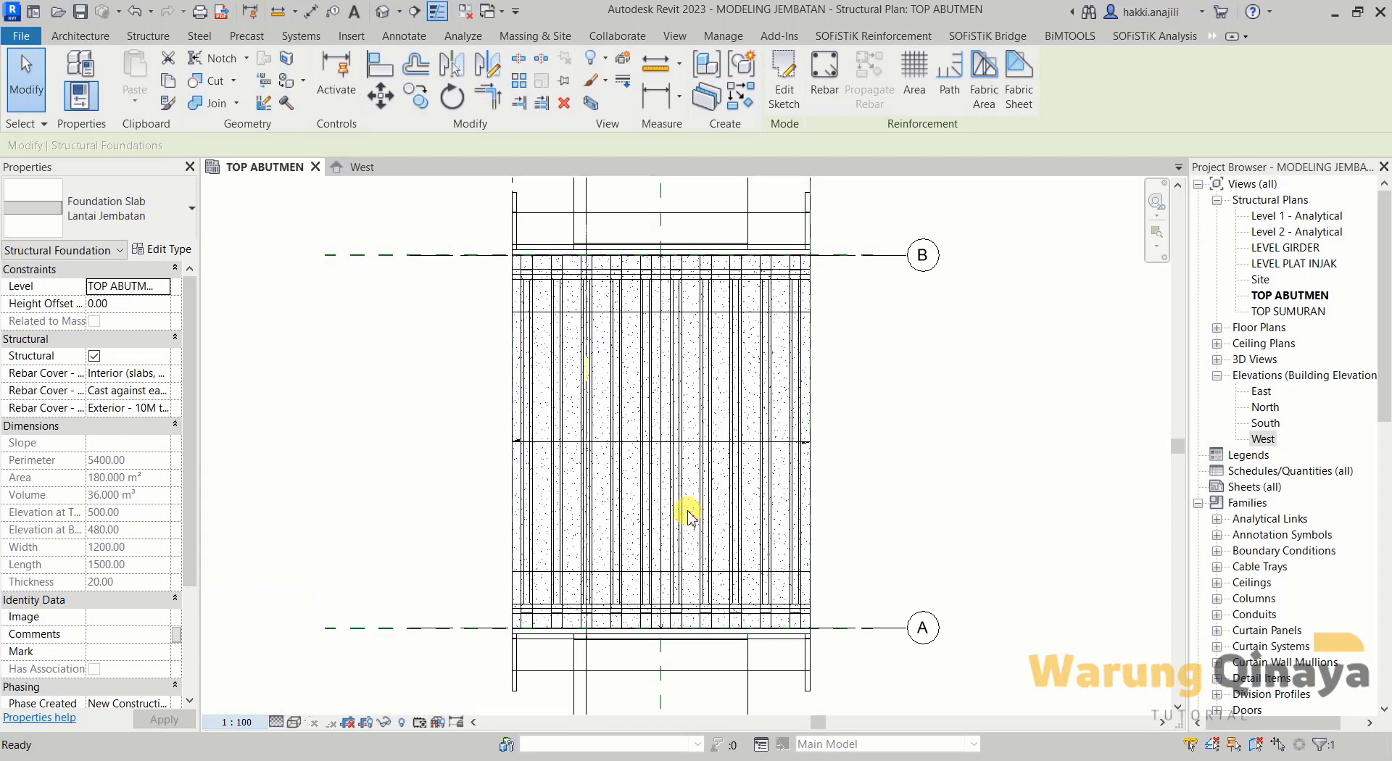
left_click(945, 449)
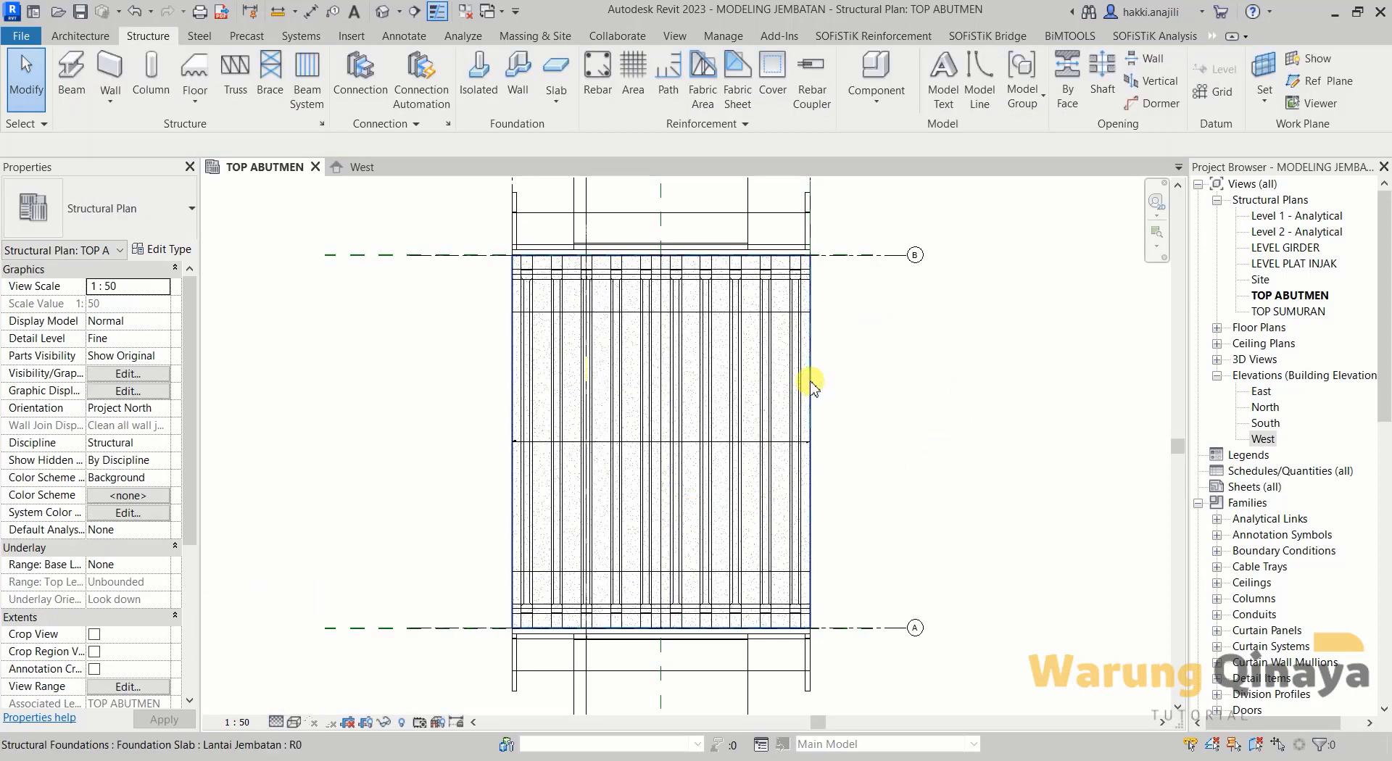
left_click(382, 171)
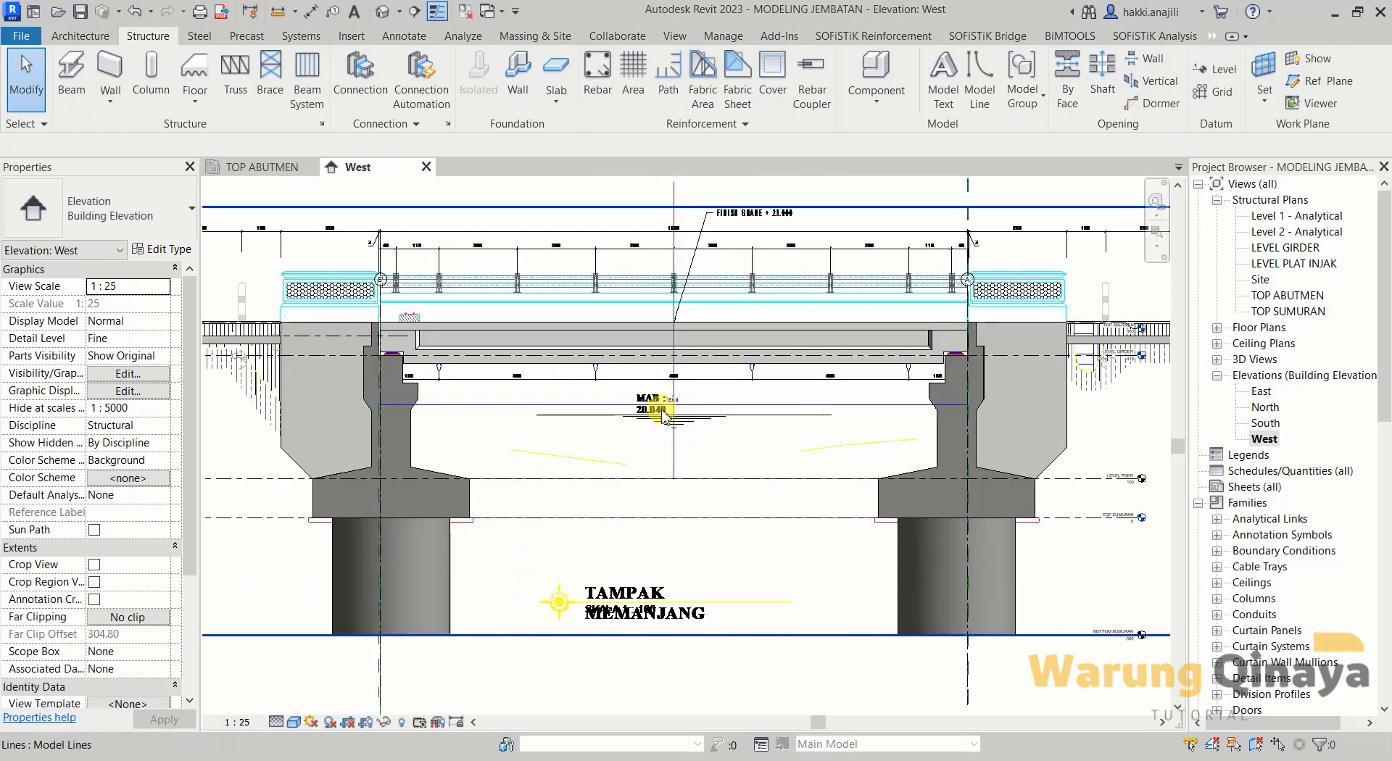
scroll(352, 341, "up", 5)
scroll(352, 341, "up", 2)
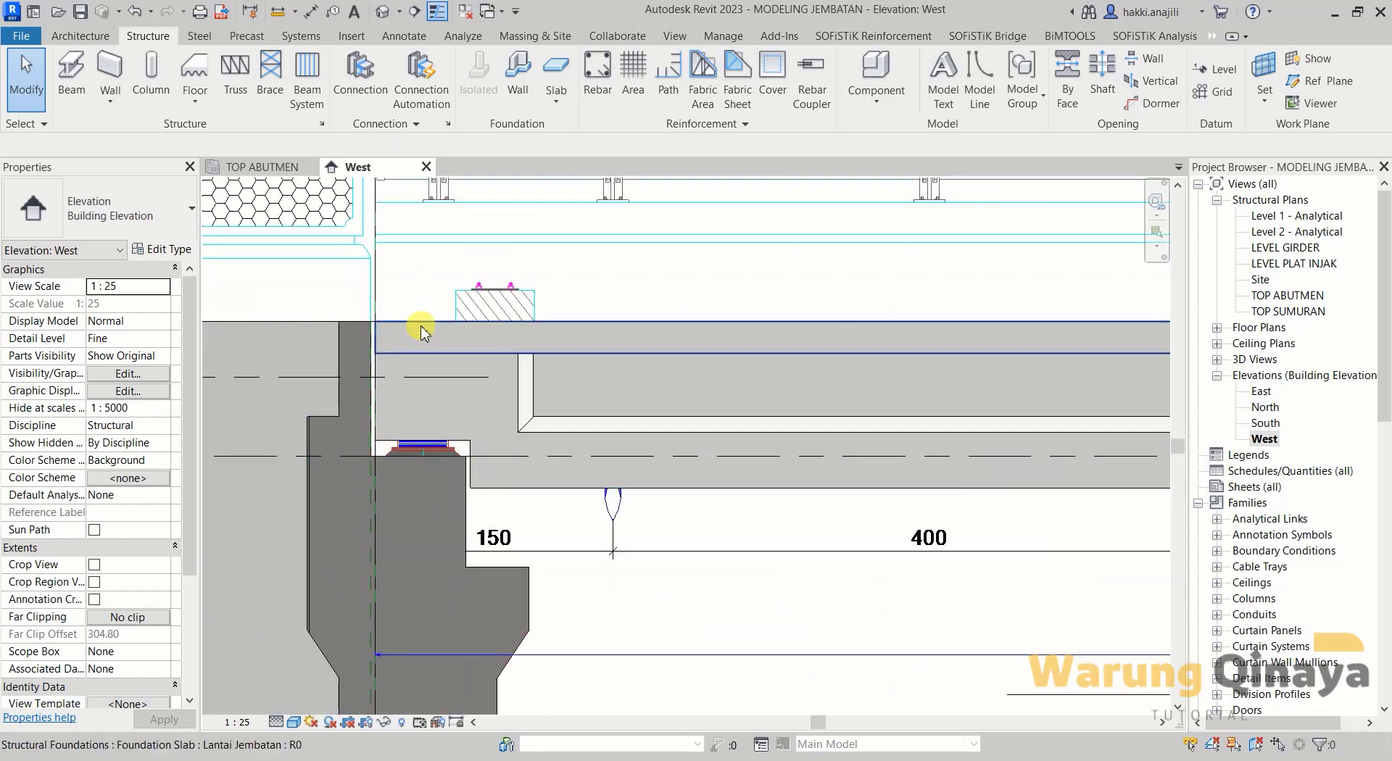
left_click(415, 327)
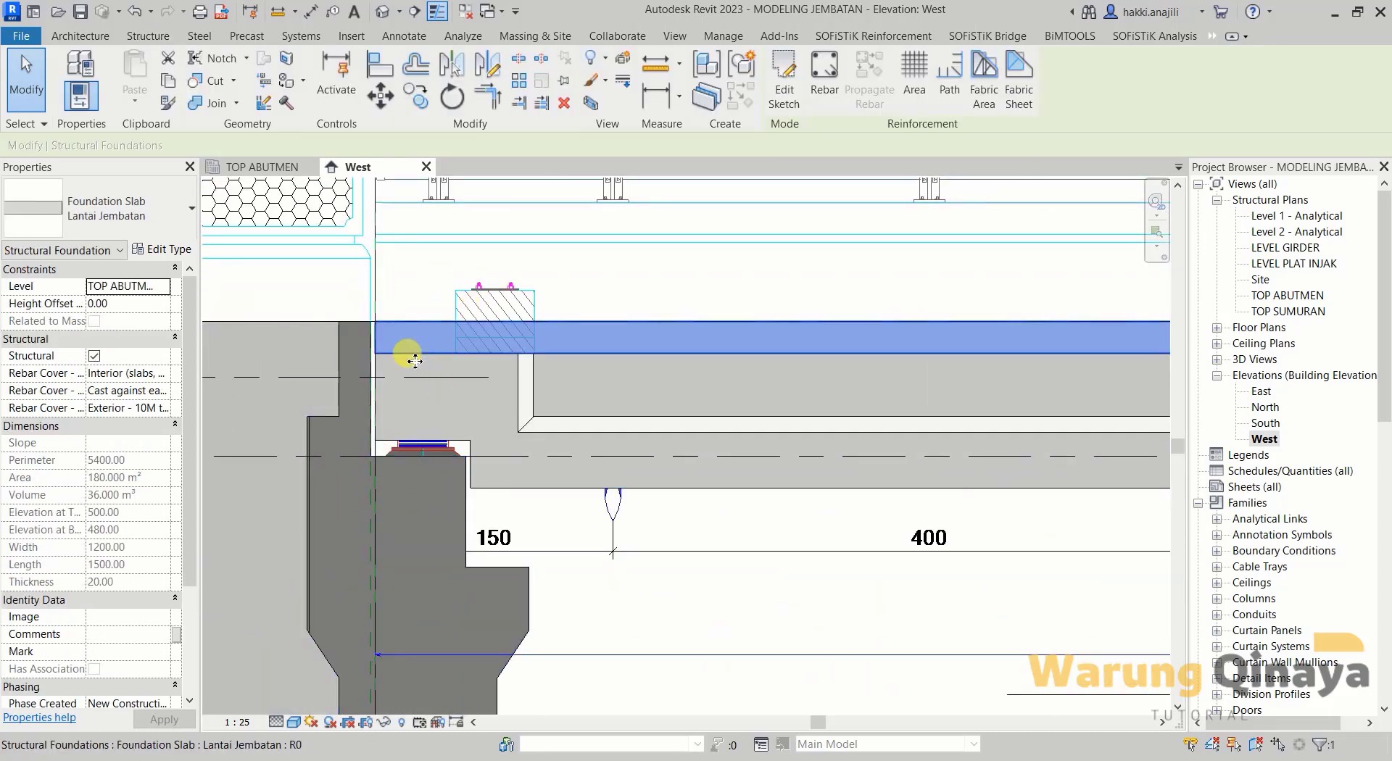
scroll(401, 363, "down", 2)
scroll(398, 364, "down", 2)
scroll(802, 336, "down", 3)
scroll(793, 372, "up", 2)
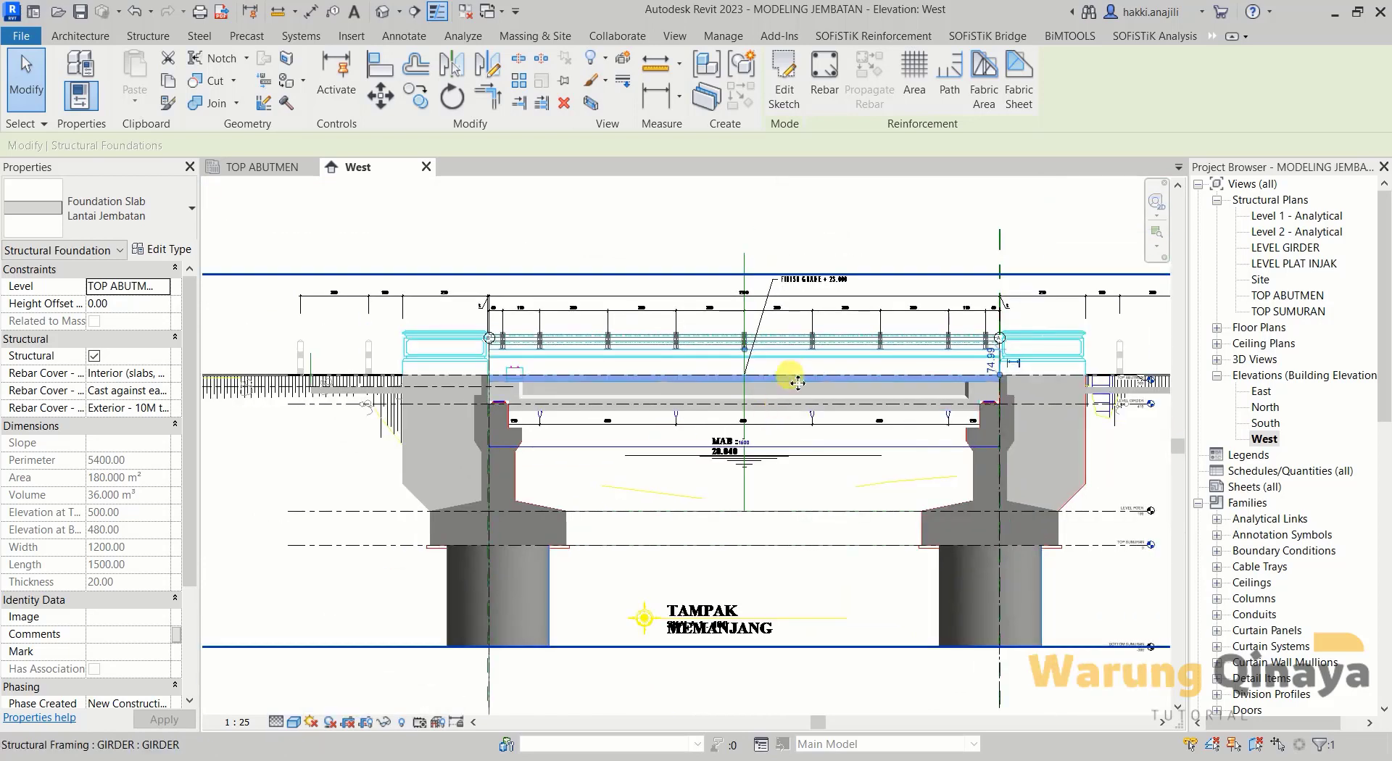
middle_click_drag(787, 367, 740, 425)
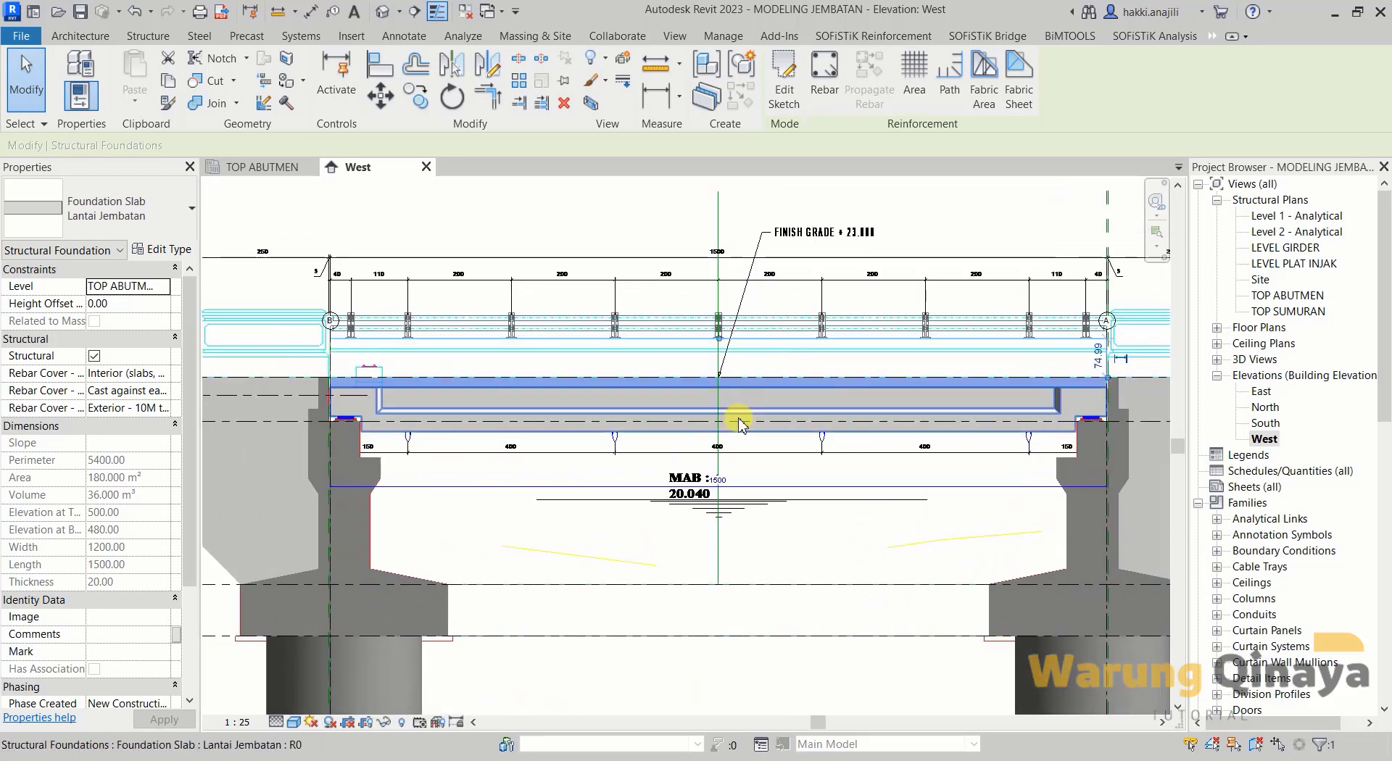
left_click(612, 544)
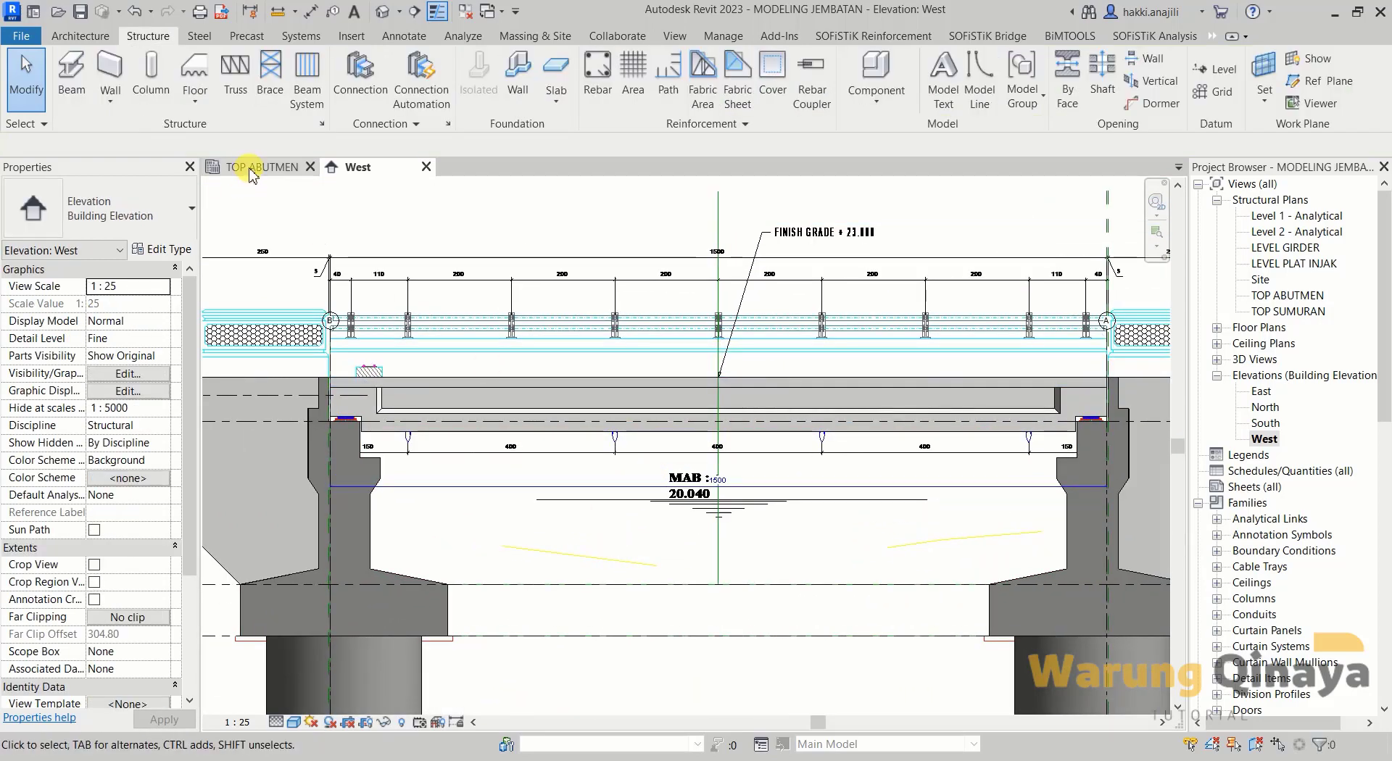
left_click(238, 166)
middle_click_drag(815, 395, 802, 415)
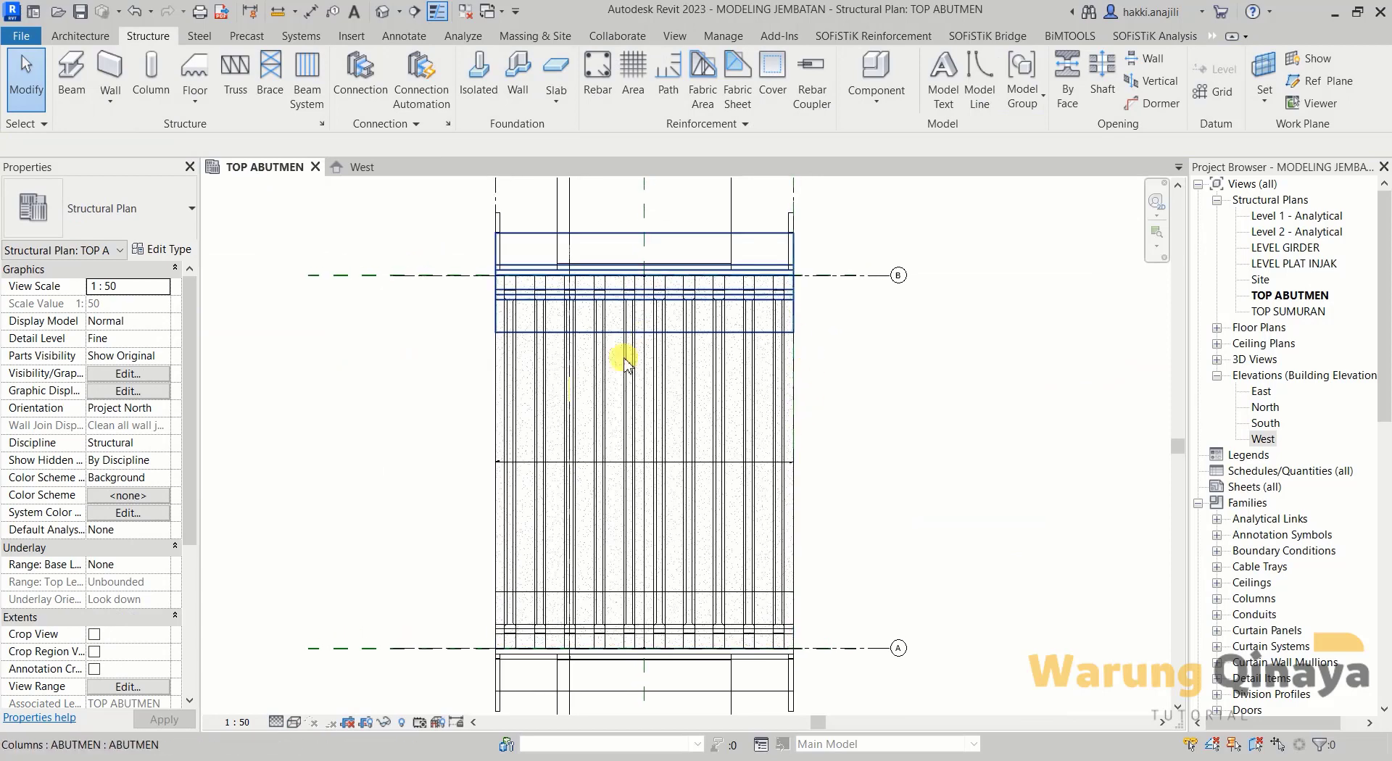
Draw Section 1 across the deck, shorten its viewing depth, and open the section view.
left_click(415, 12)
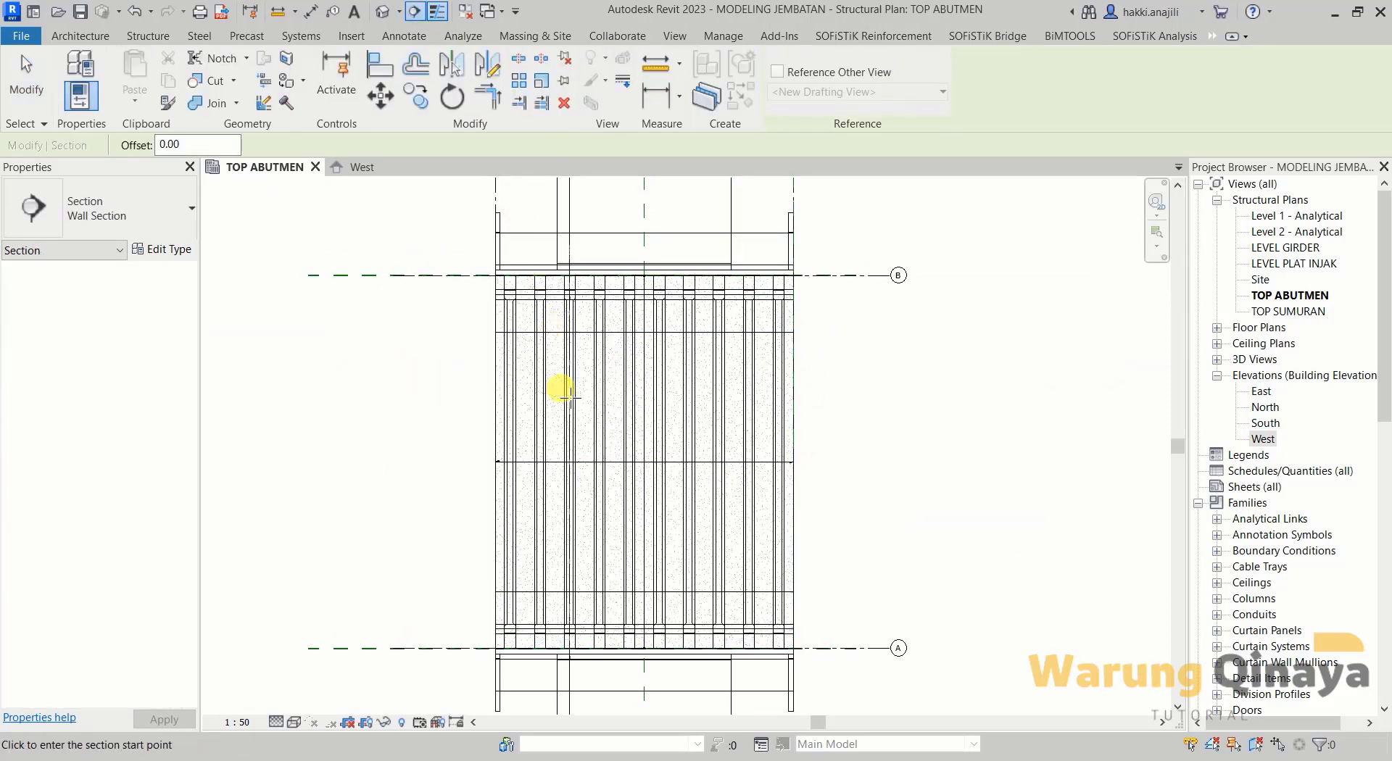
left_click(866, 419)
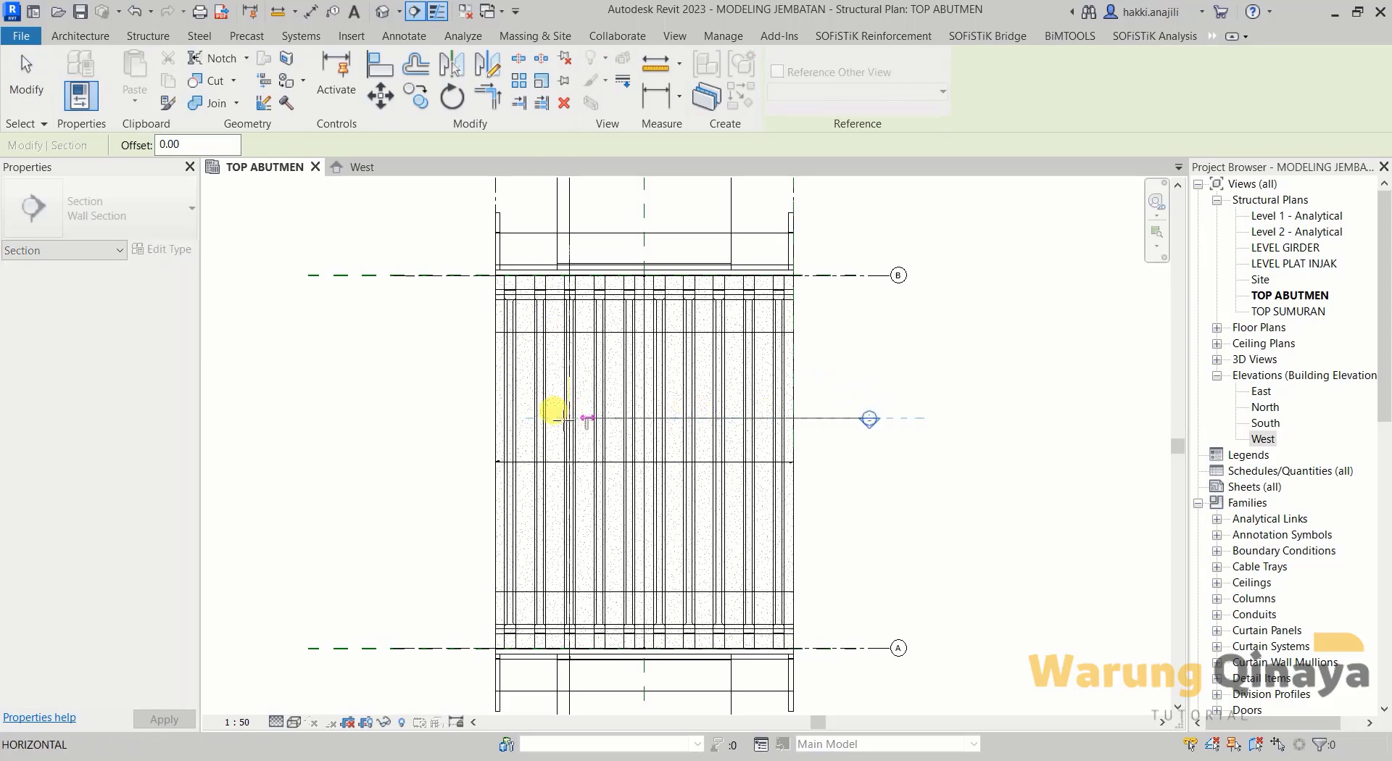
left_click(450, 419)
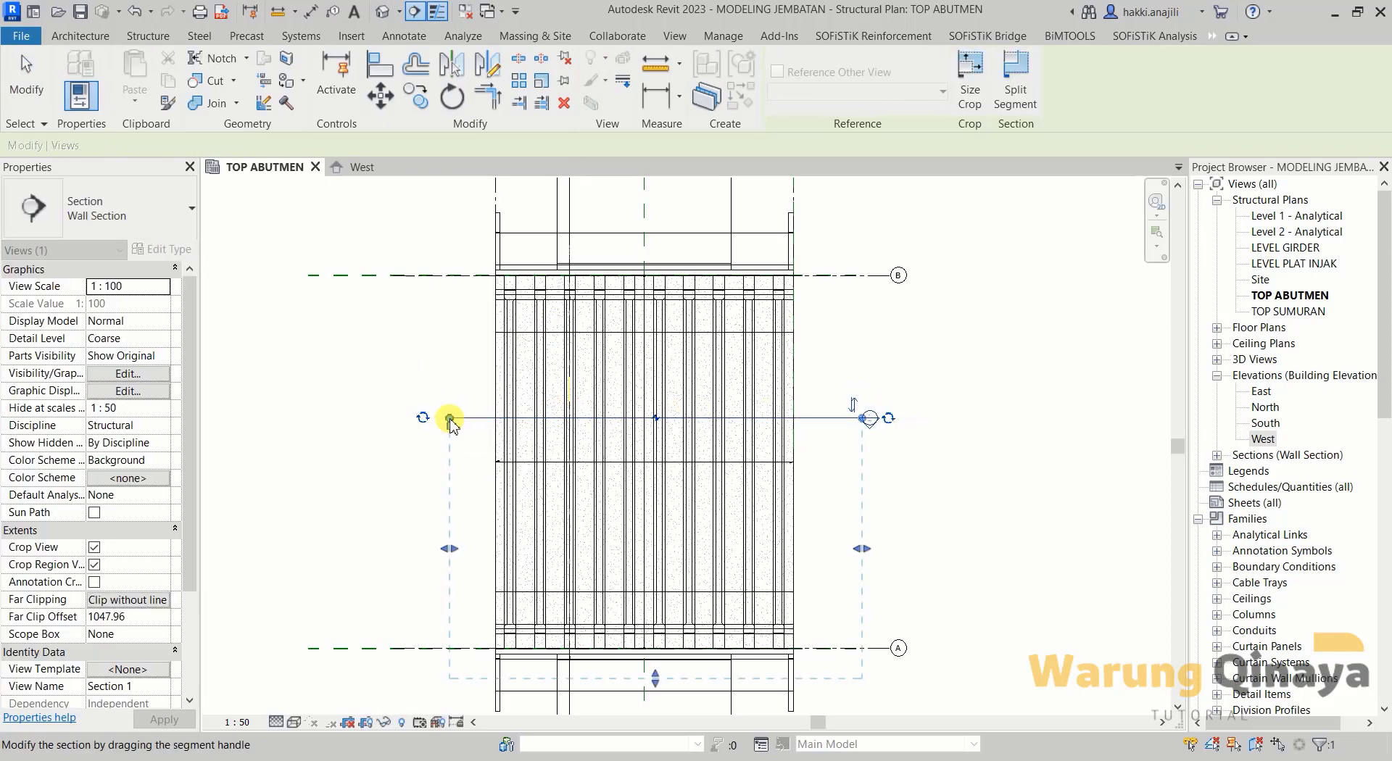
left_click_drag(656, 678, 670, 493)
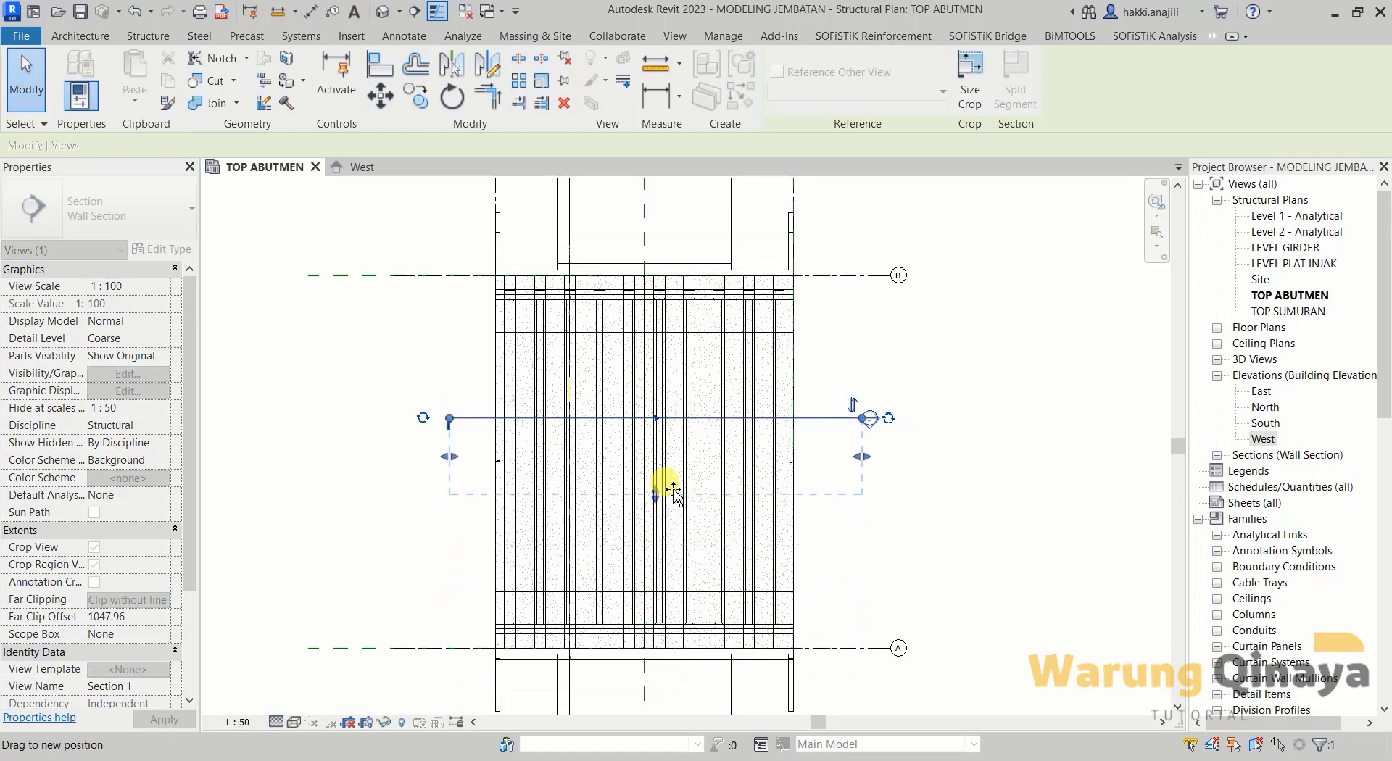
right_click(828, 417)
left_click(887, 415)
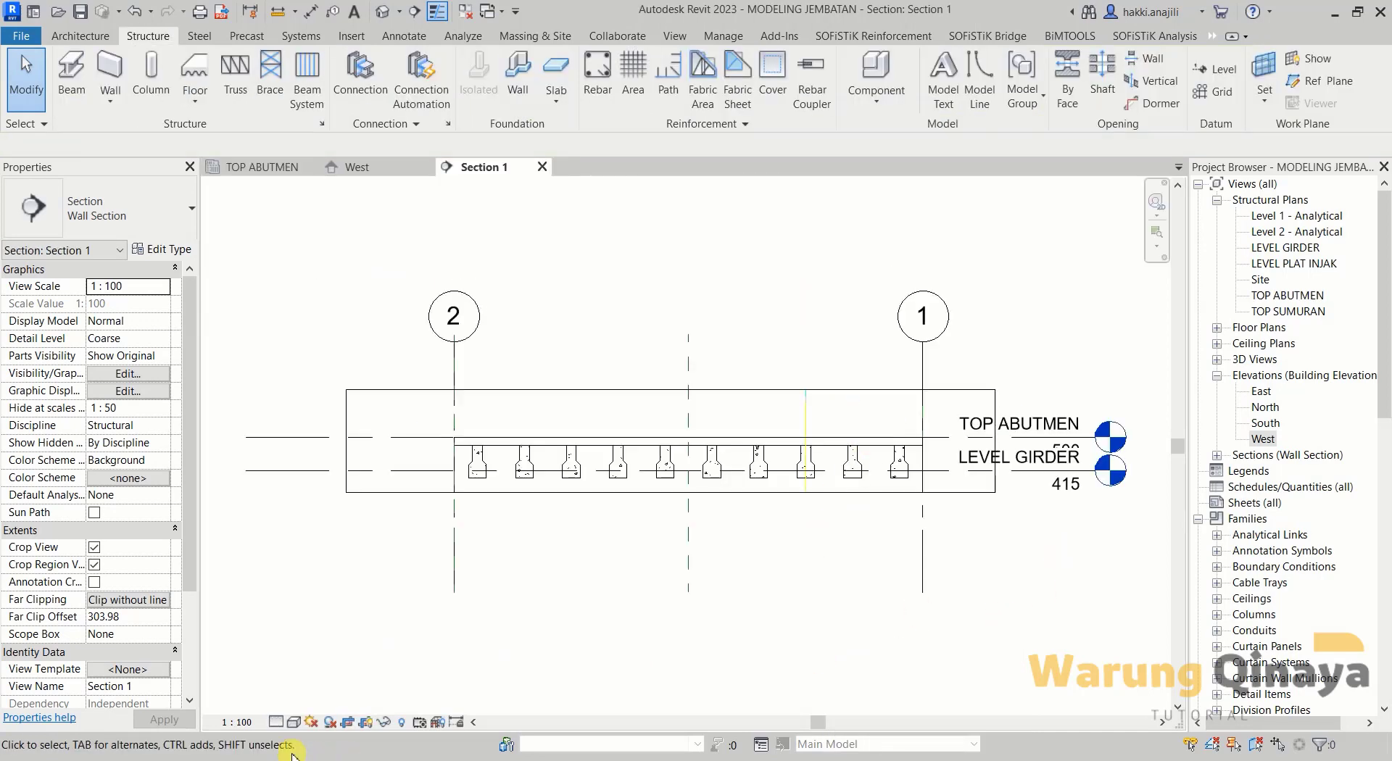
Set Section 1 to 1:25 and tighten its crop region around the deck and girders.
left_click(236, 722)
left_click(265, 581)
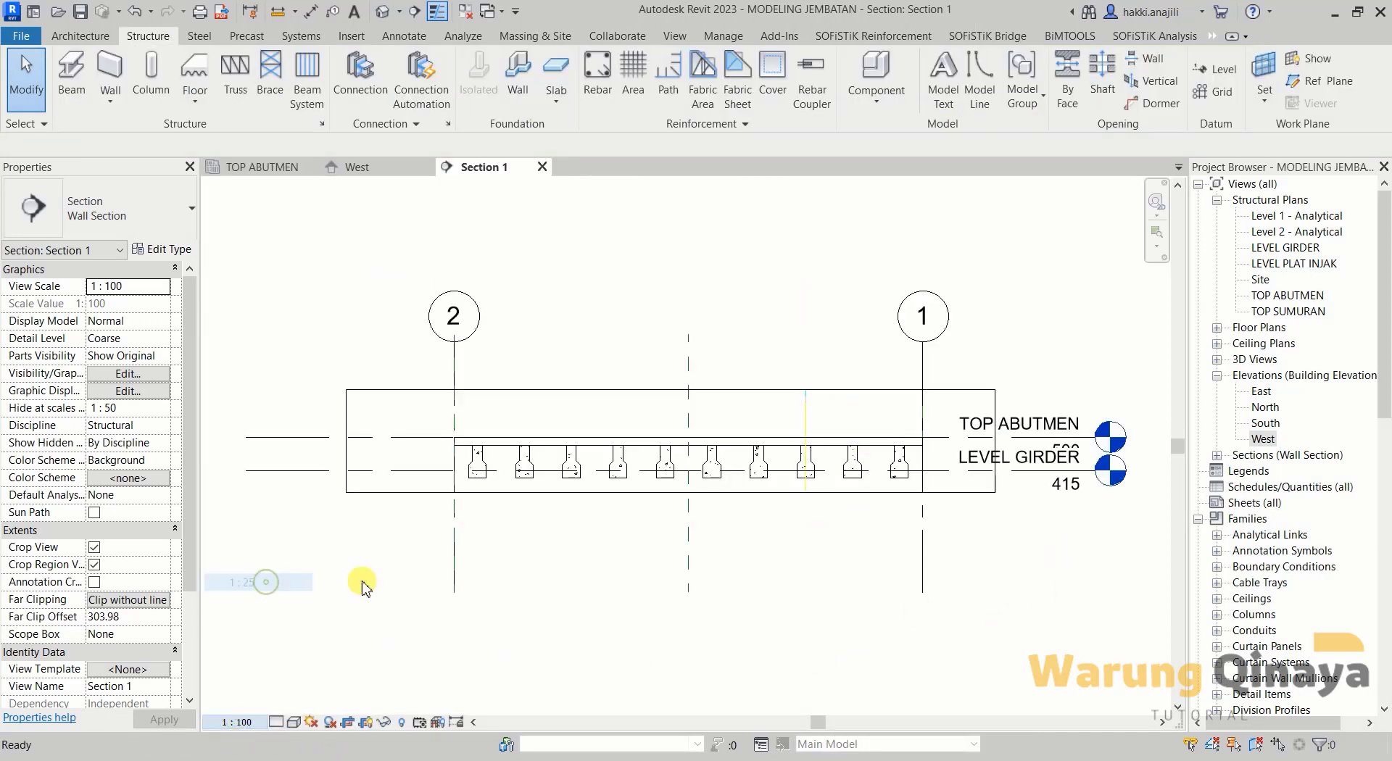
left_click(569, 510)
left_click_drag(346, 441, 410, 441)
left_click_drag(702, 493, 705, 530)
left_click_drag(995, 460, 959, 460)
scroll(746, 429, "up", 2)
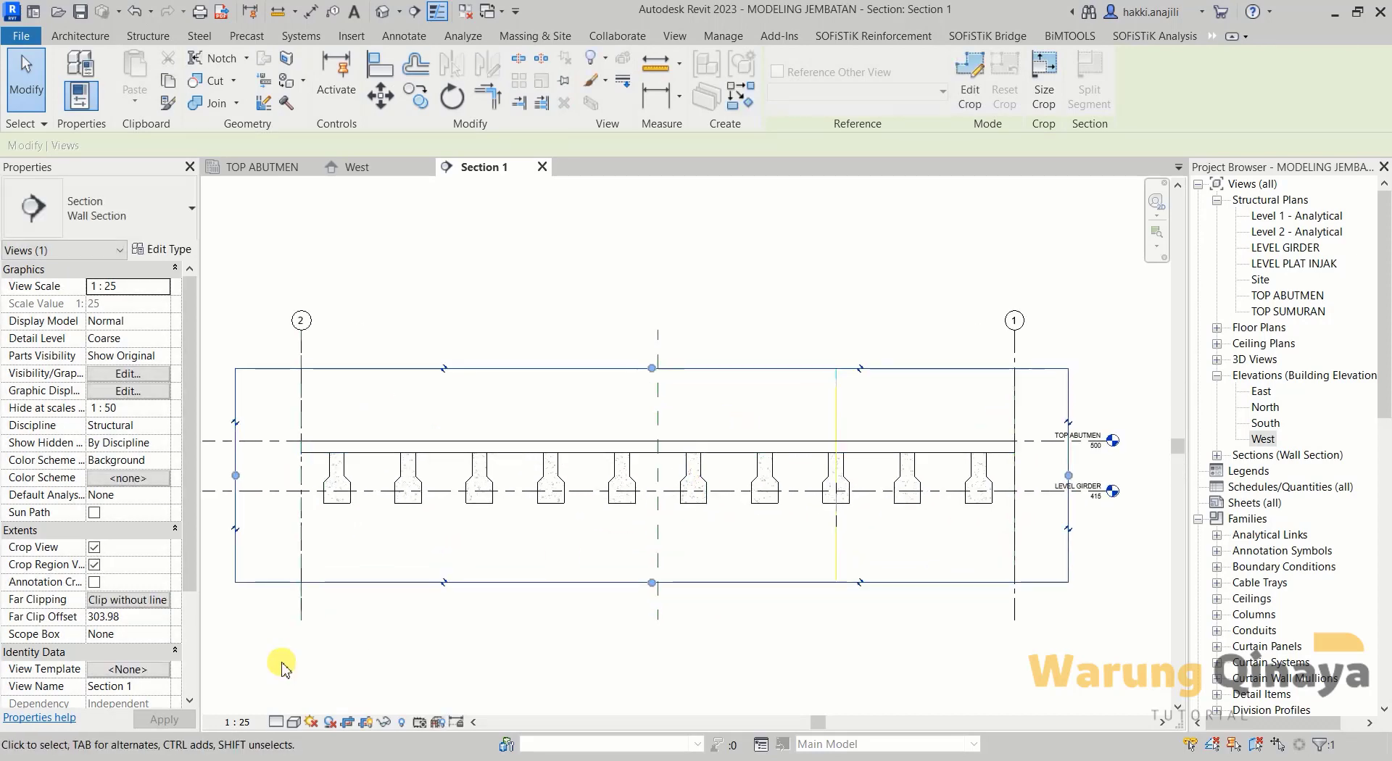
Display Section 1 shaded, then switch to the West elevation view.
left_click(290, 725)
left_click(330, 671)
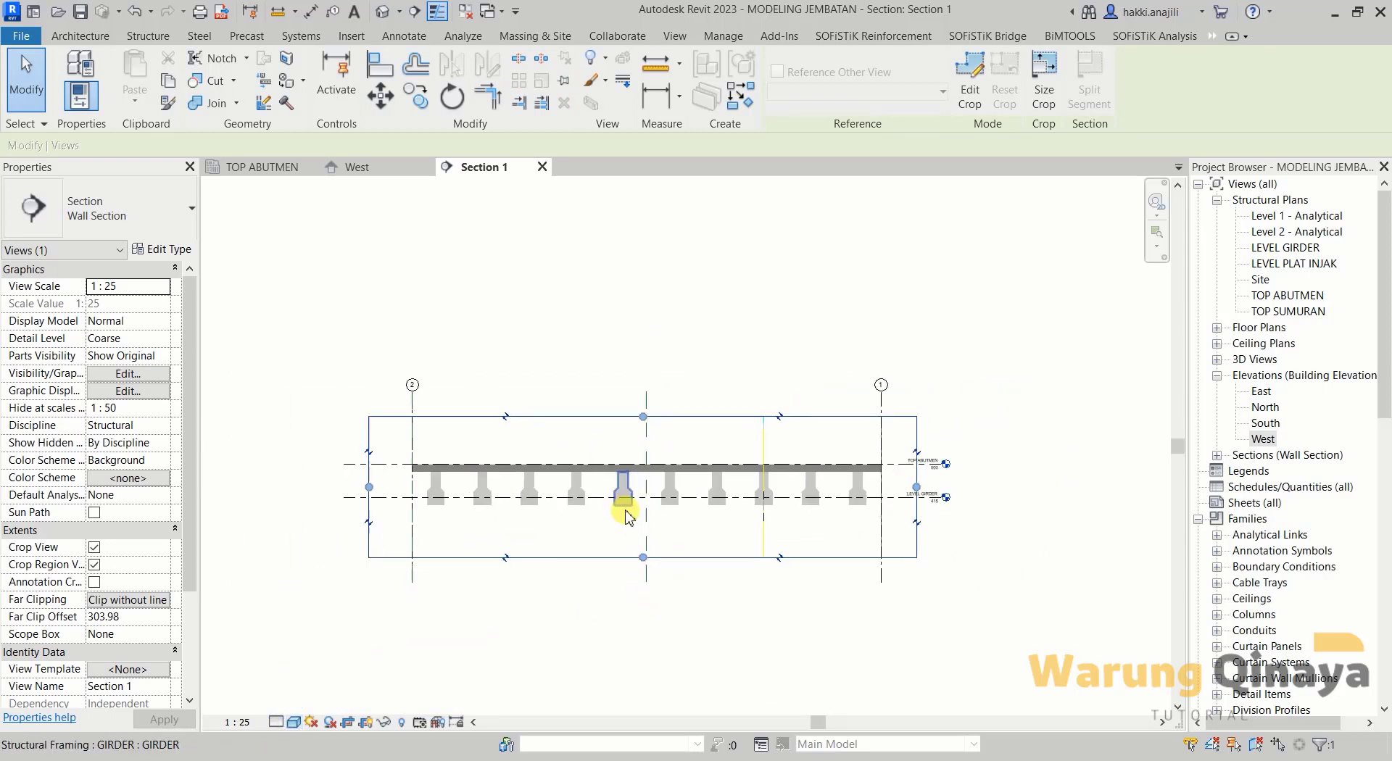
scroll(625, 517, "down", 2)
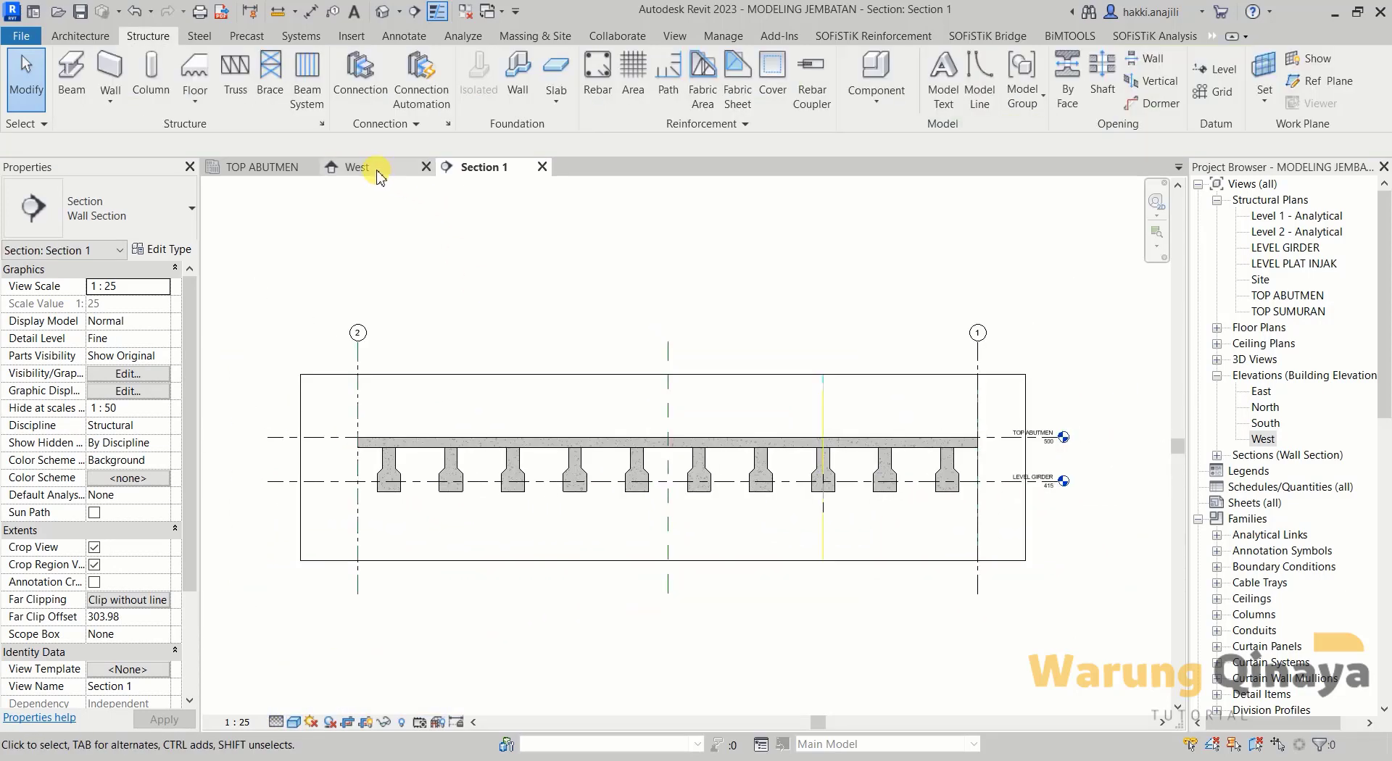
left_click(378, 173)
Switch to the TOP ABUTMEN plan and set its visual style to Shaded.
left_click(280, 172)
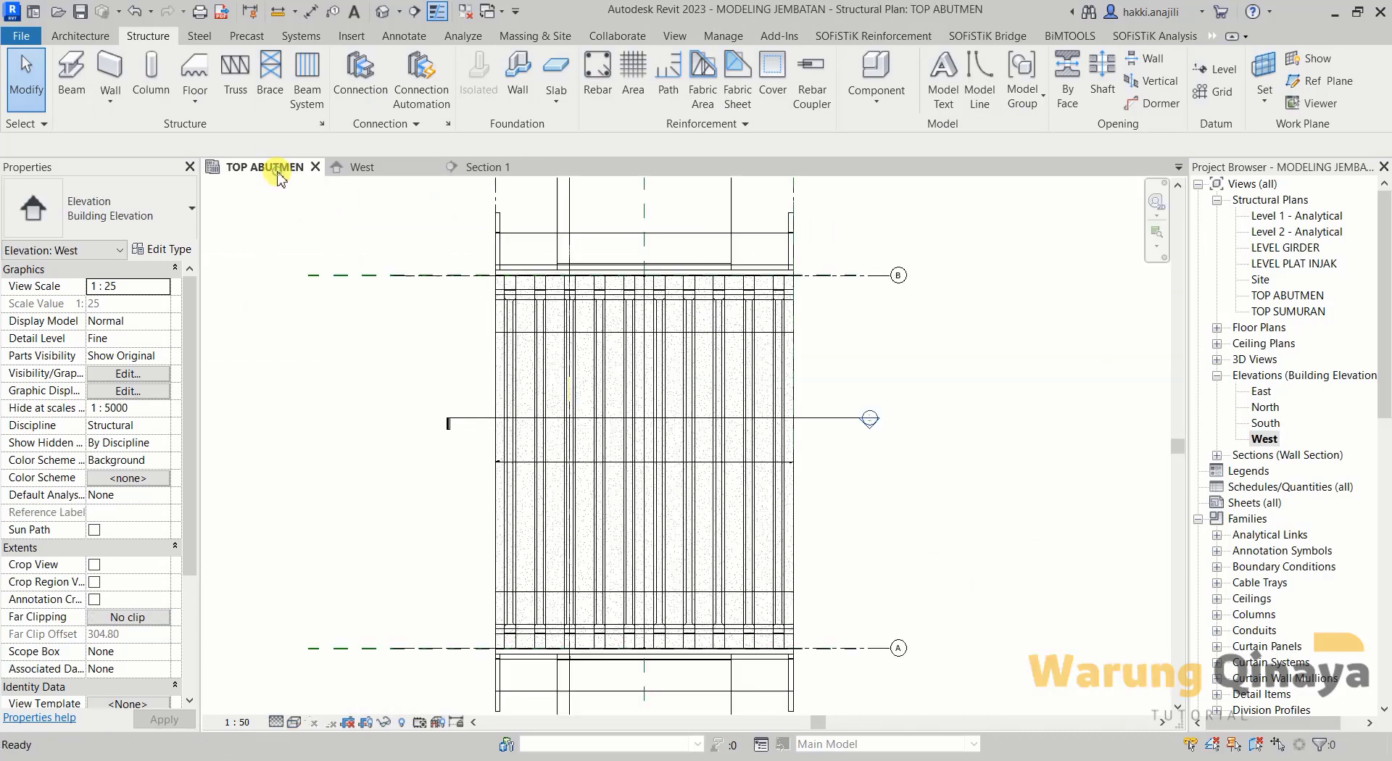
left_click(288, 729)
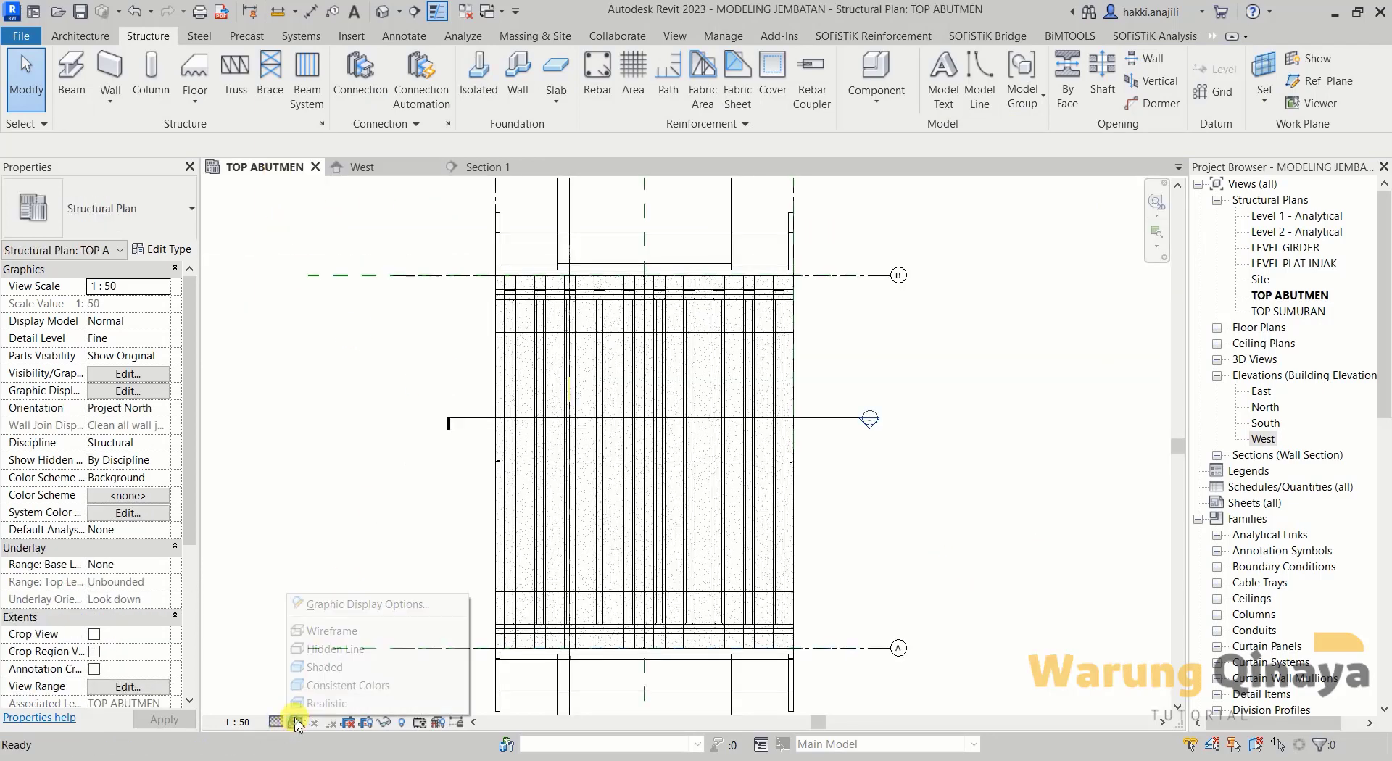
left_click(323, 666)
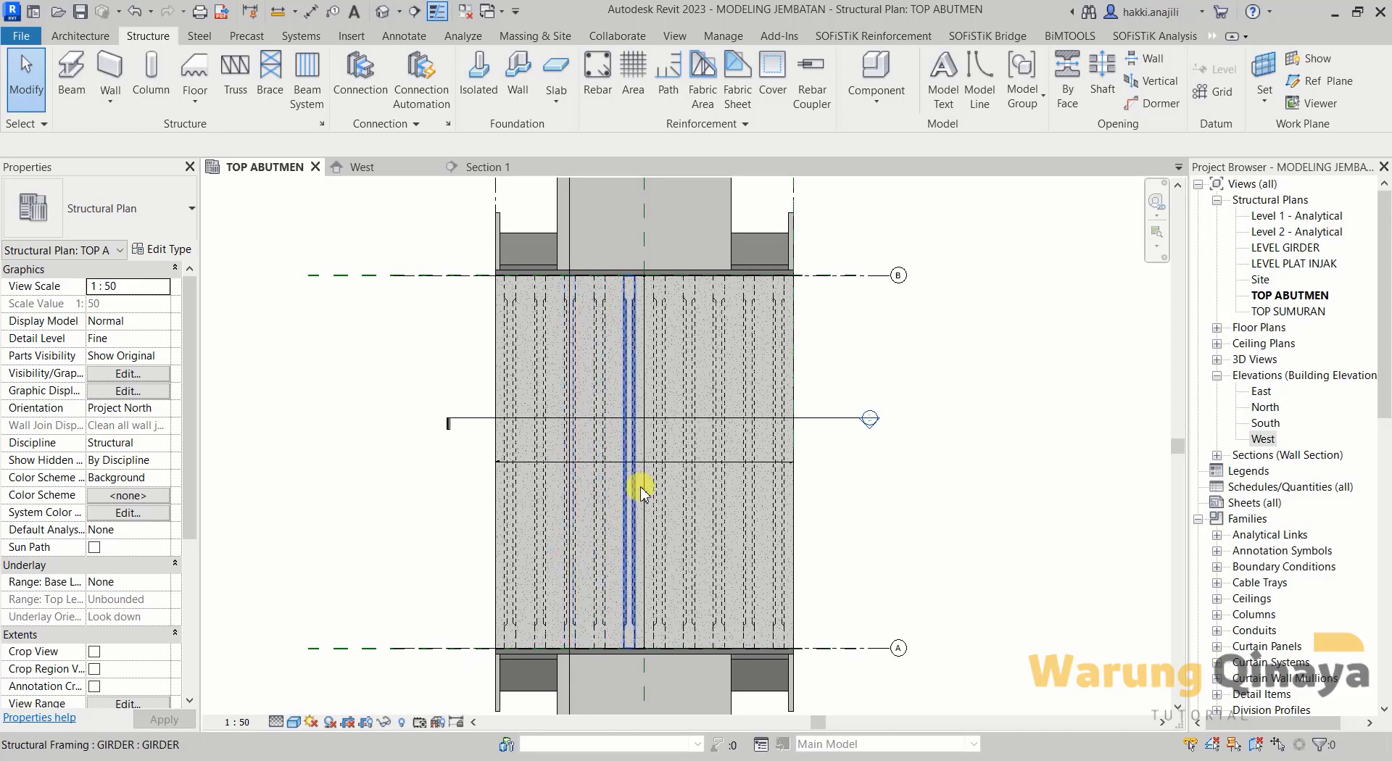
scroll(482, 481, "down", 3)
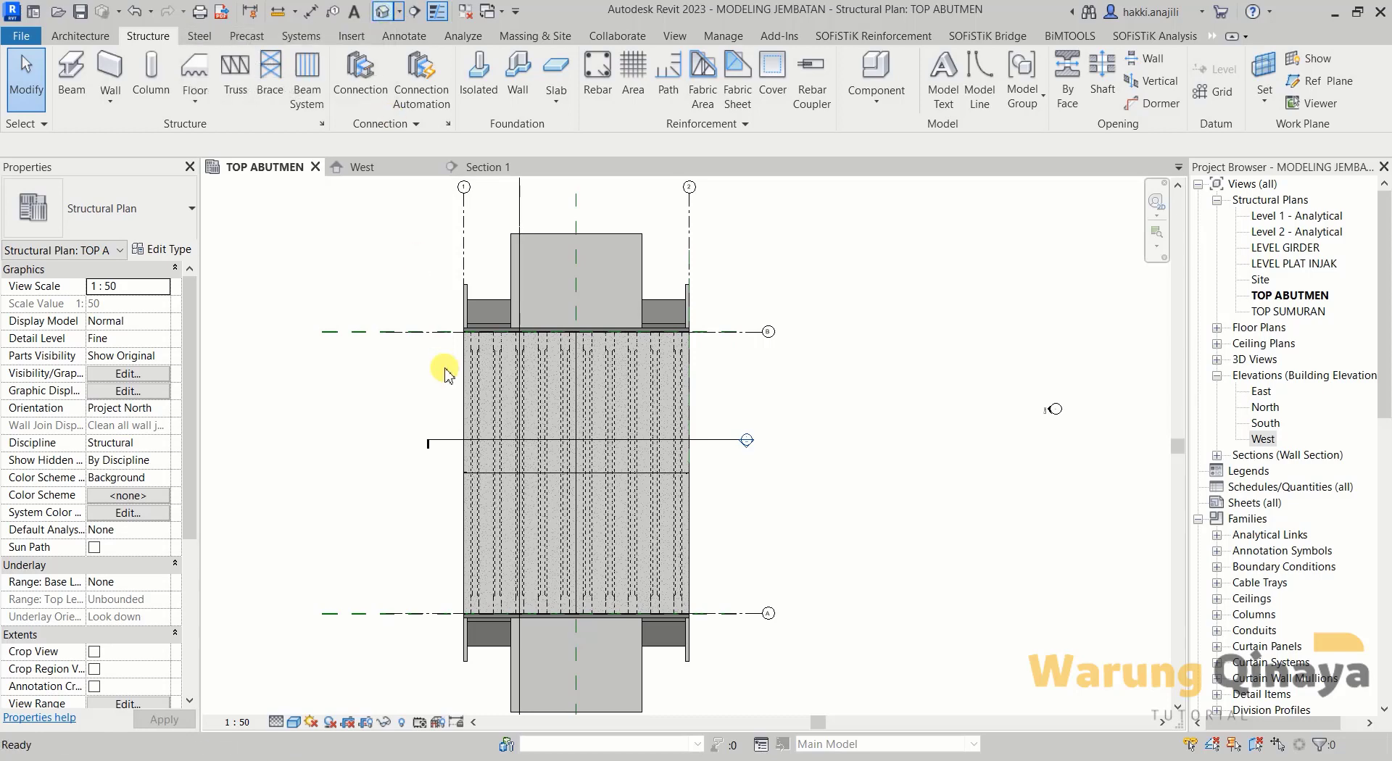
scroll(675, 389, "up", 3)
scroll(674, 388, "up", 2)
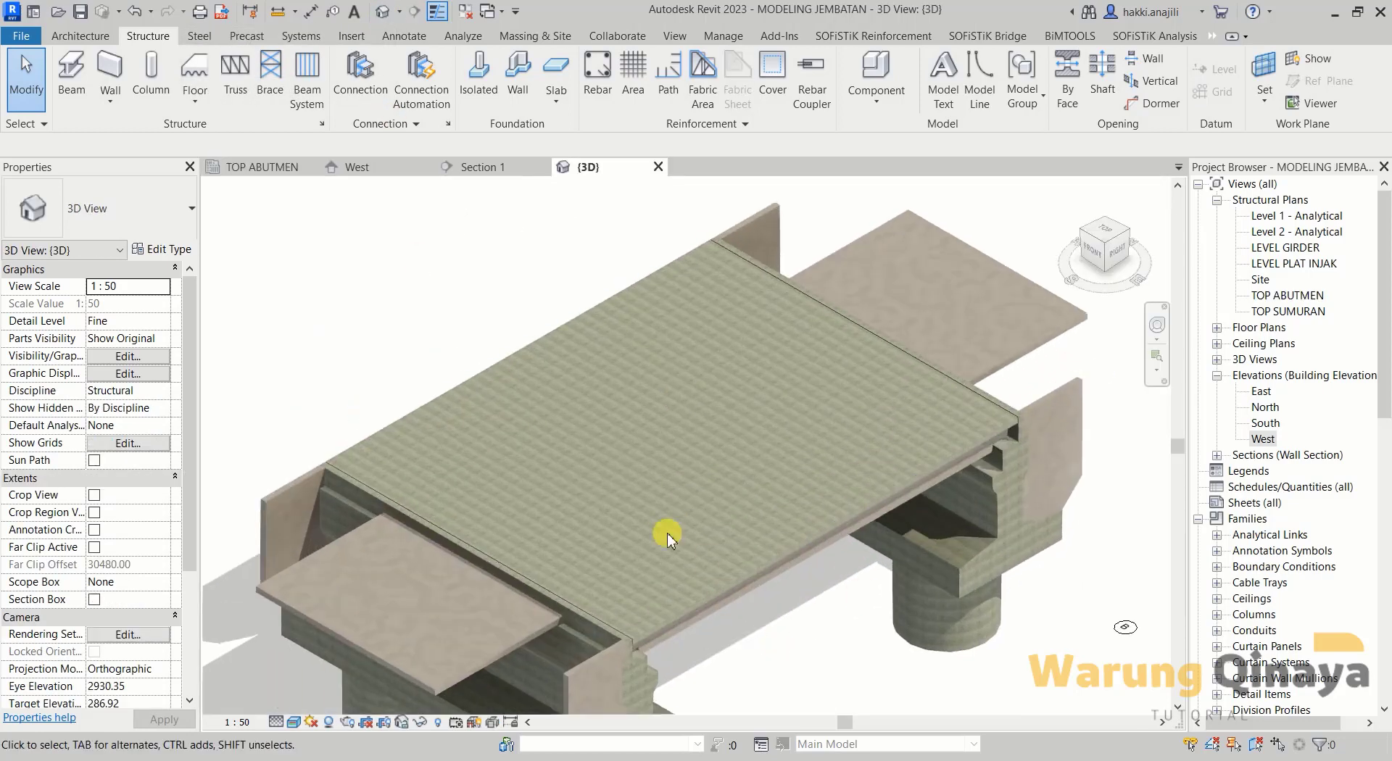
Orbit the 3D bridge and show it in the Consistent Colors visual style.
middle_click_drag(667, 540, 789, 649, "shift")
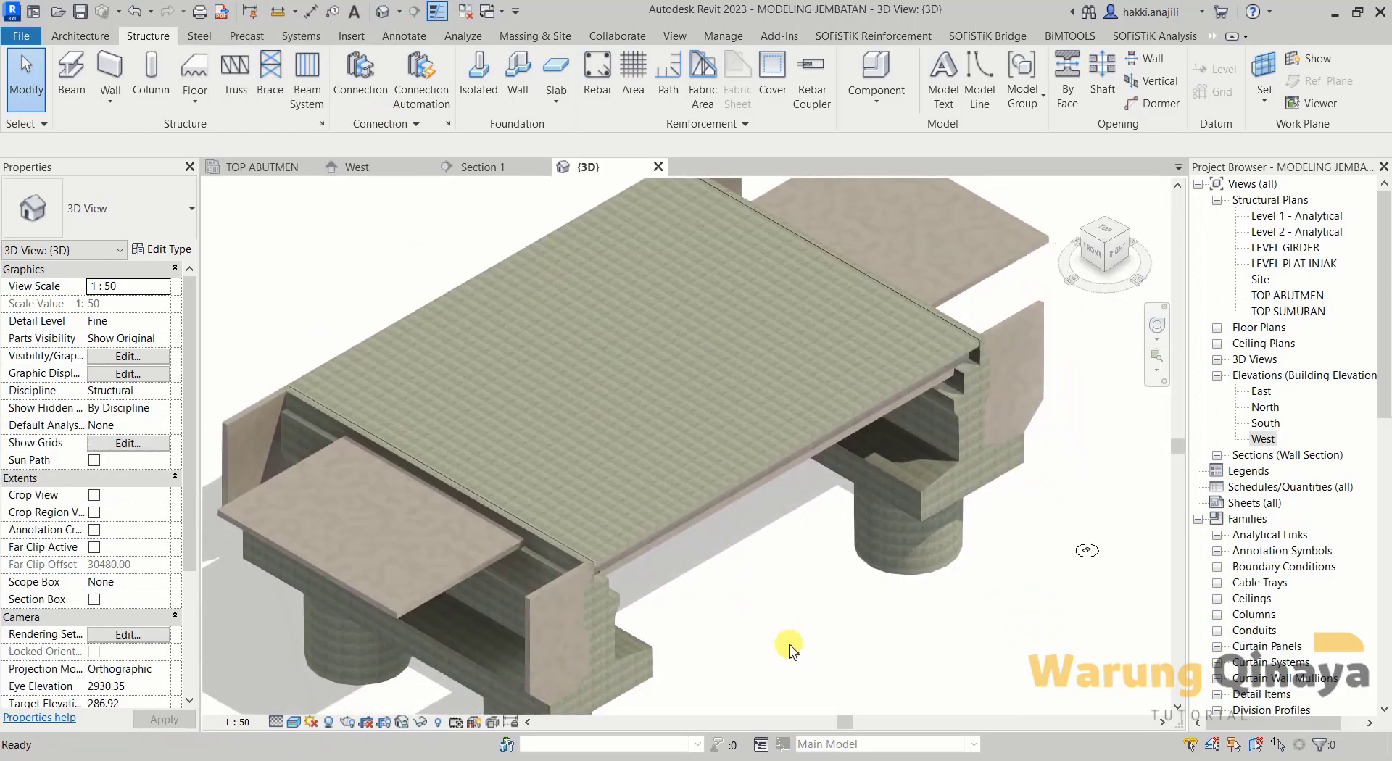
scroll(747, 609, "up", 2)
scroll(662, 507, "up", 2)
scroll(606, 500, "up", 2)
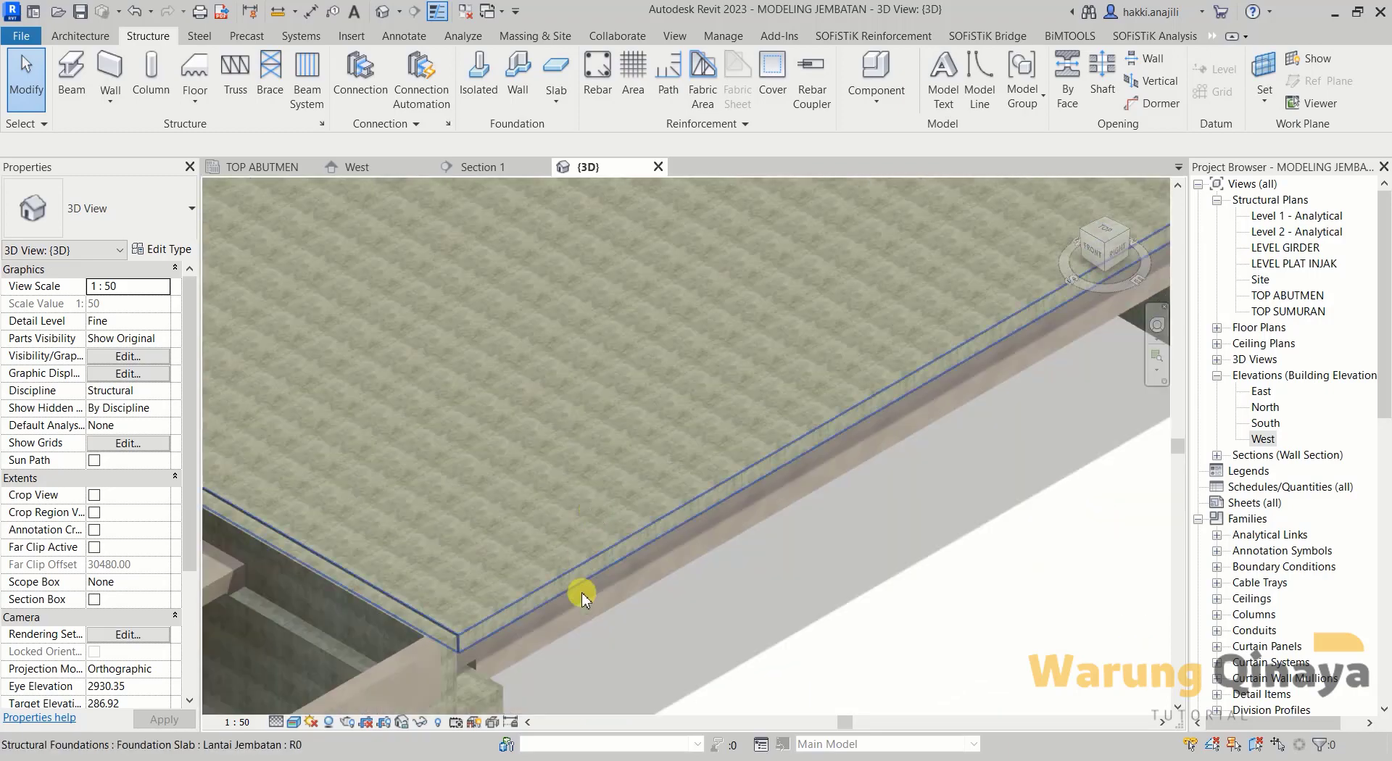
left_click(295, 723)
left_click(330, 680)
scroll(694, 524, "down", 3)
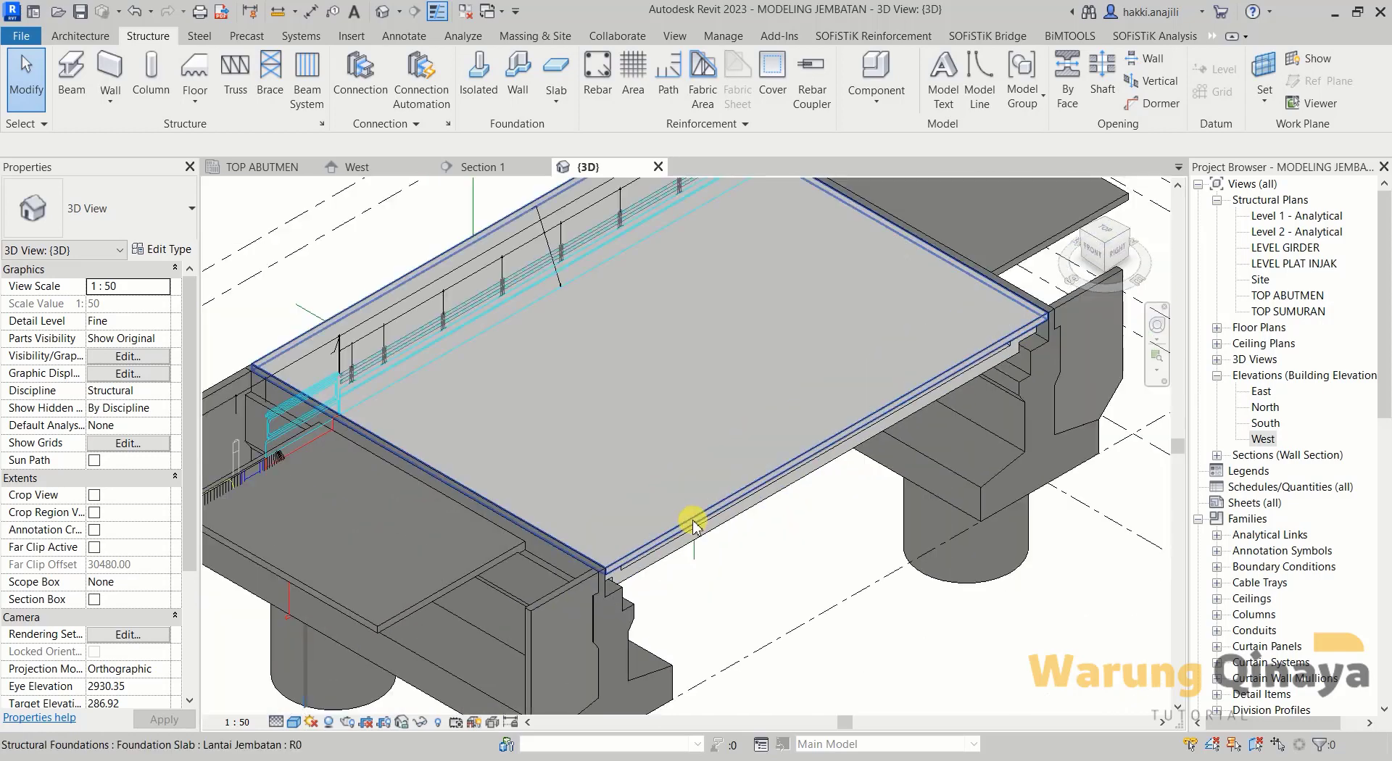
scroll(694, 524, "down", 2)
scroll(662, 571, "up", 1)
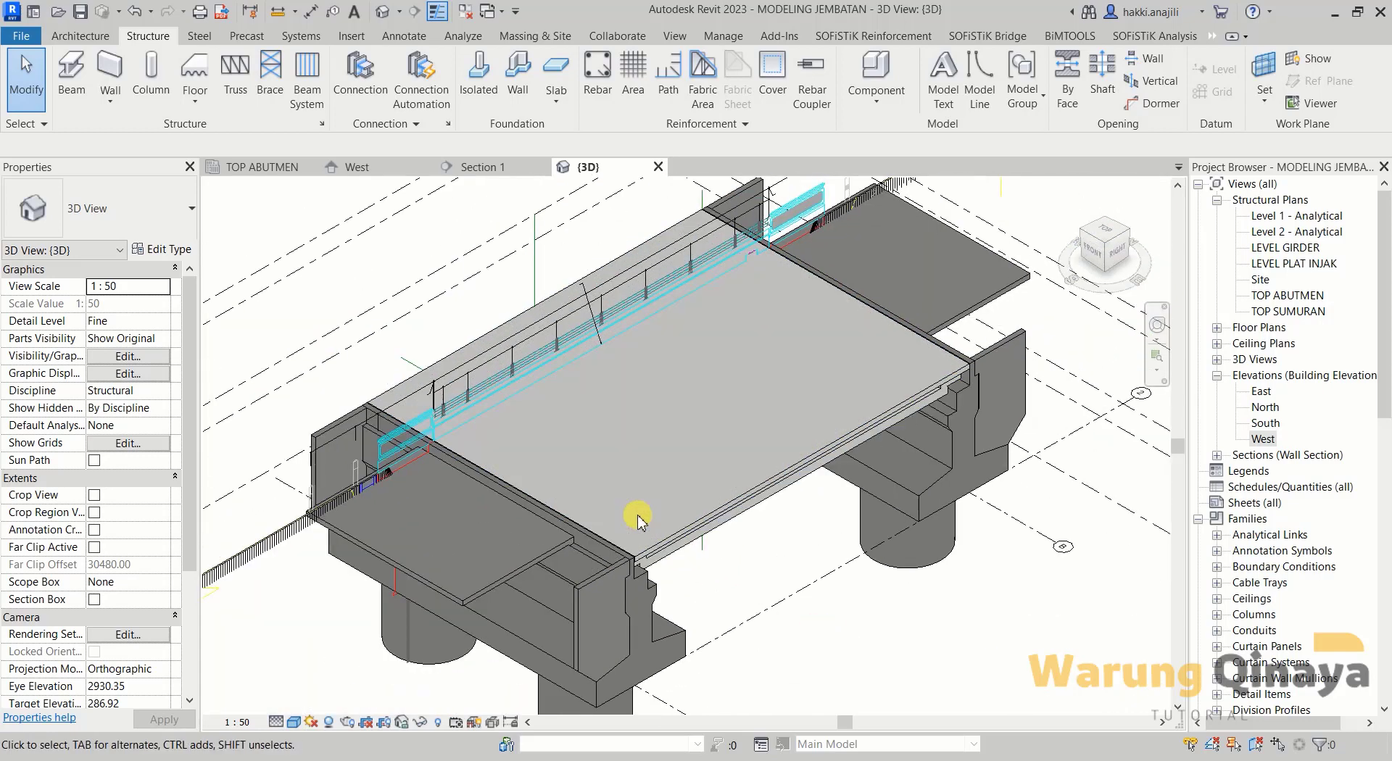
scroll(638, 602, "up", 1)
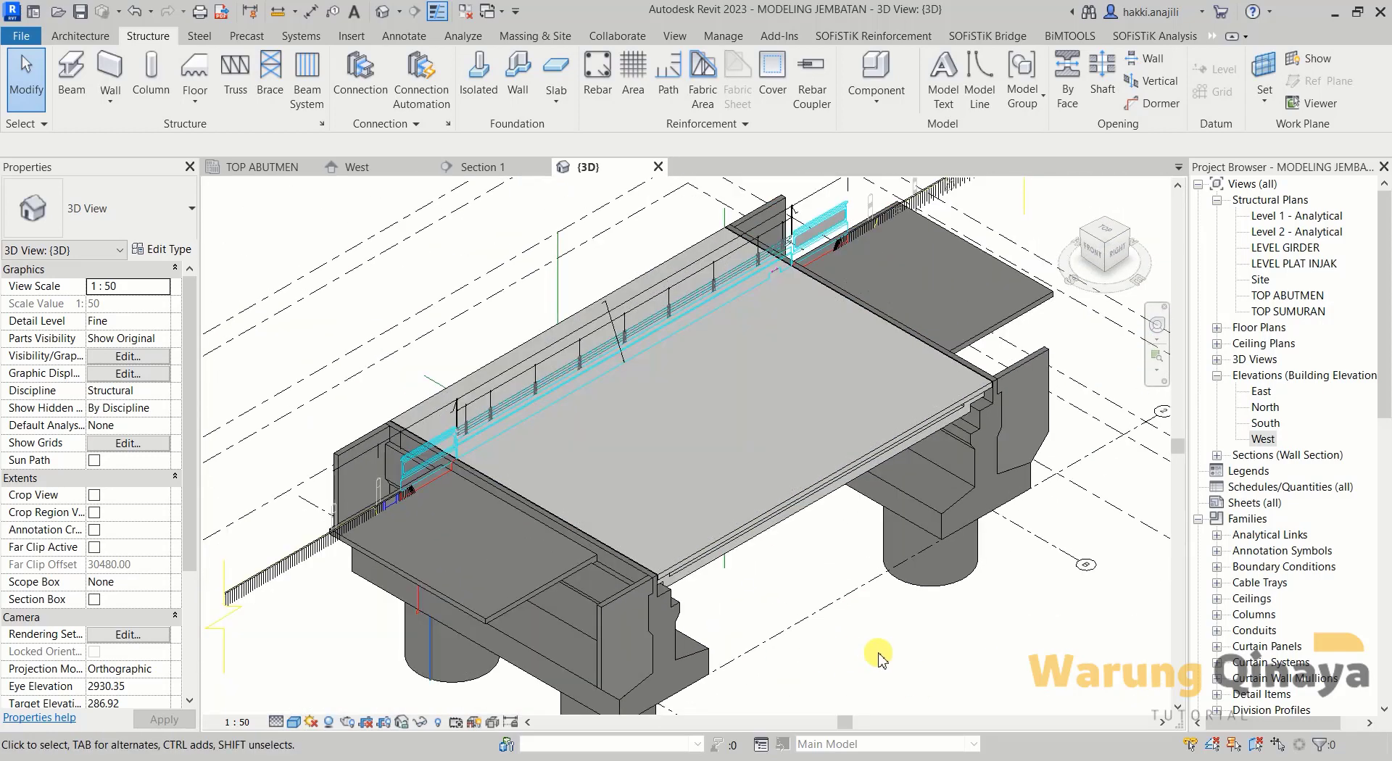